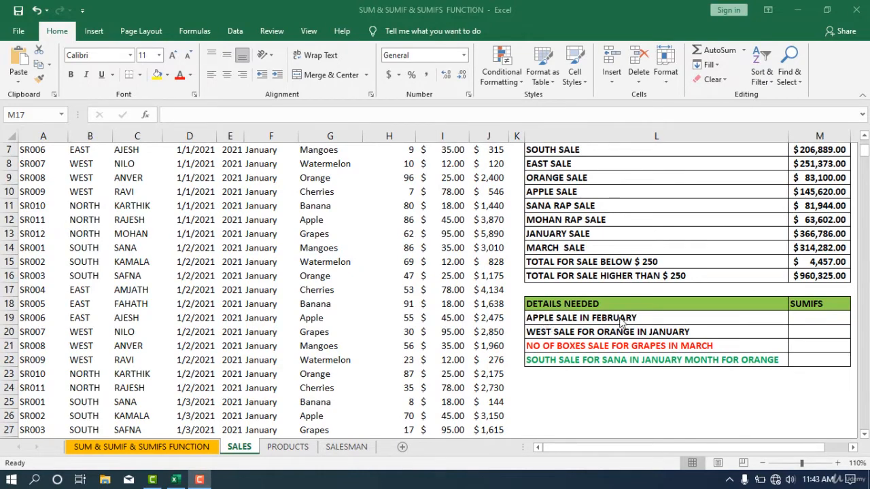
Begin a SUMIFS formula in M19 for the February apple sale, using the TOTAL values J2:J448 as the sum range
{"action": "scroll", "coordinate": [523, 325], "scroll_direction": "up", "scroll_amount": 2}
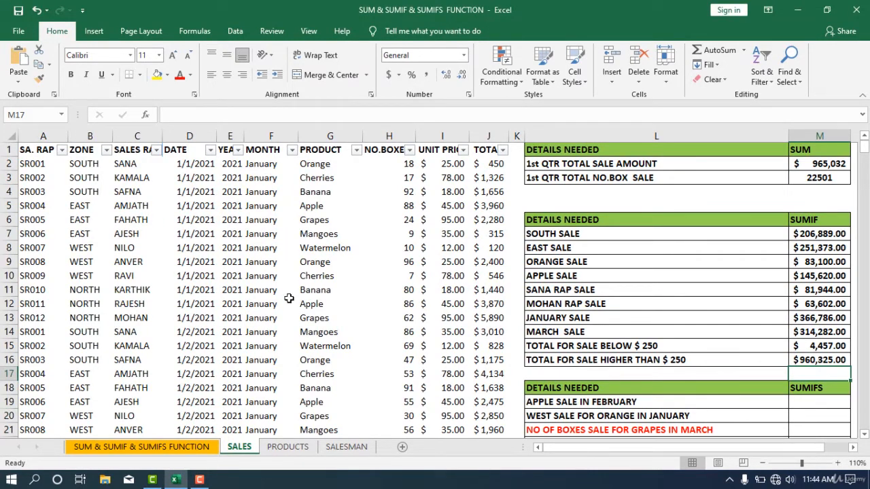
{"action": "scroll", "coordinate": [289, 300], "scroll_direction": "down", "scroll_amount": 8}
{"action": "scroll", "coordinate": [289, 299], "scroll_direction": "down", "scroll_amount": 1}
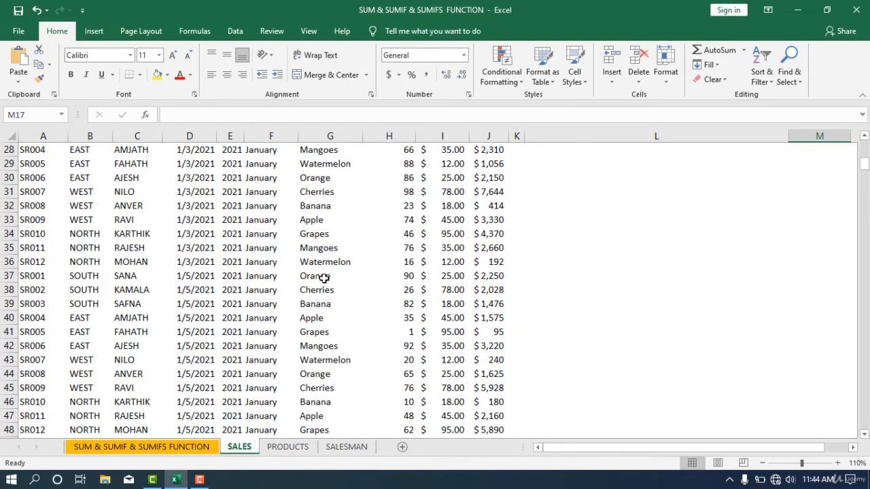
{"action": "scroll", "coordinate": [324, 278], "scroll_direction": "up", "scroll_amount": 6}
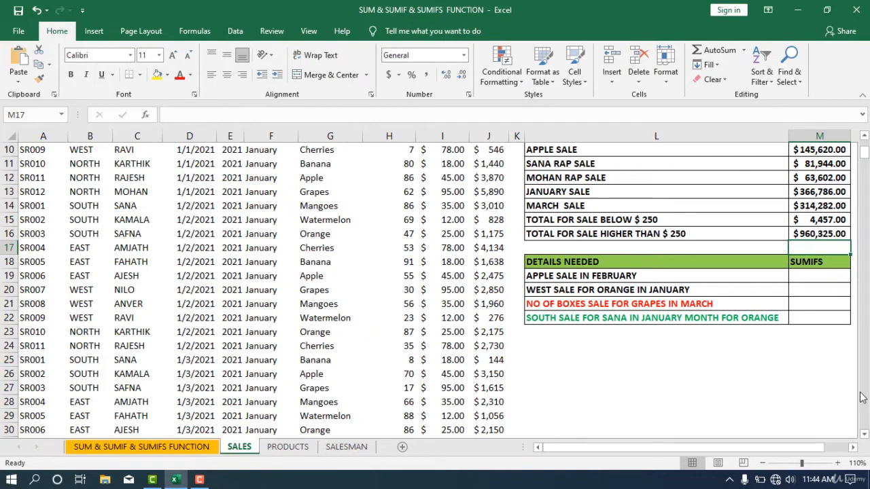
{"action": "left_click", "coordinate": [798, 278]}
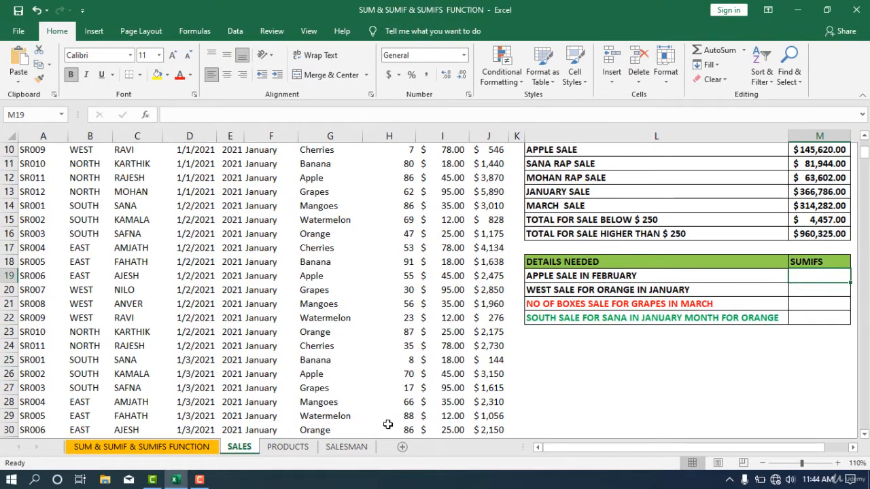
{"action": "type", "text": "=SU"}
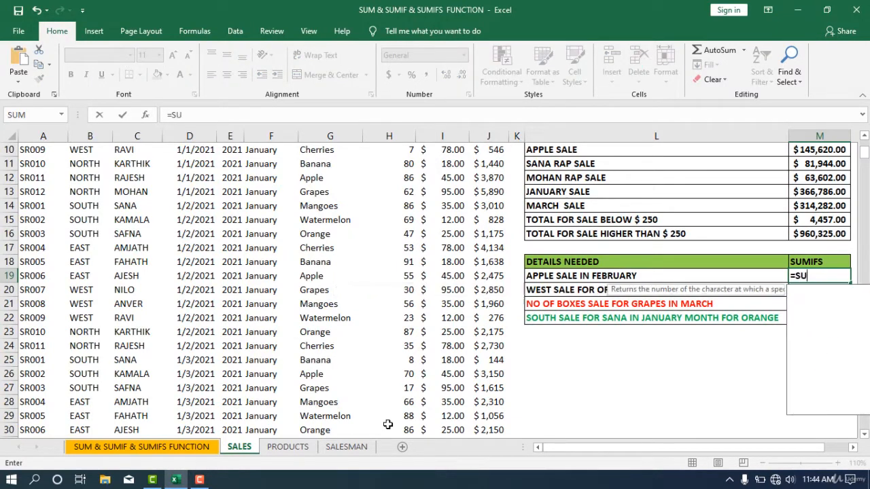
{"action": "type", "text": "MIFS"}
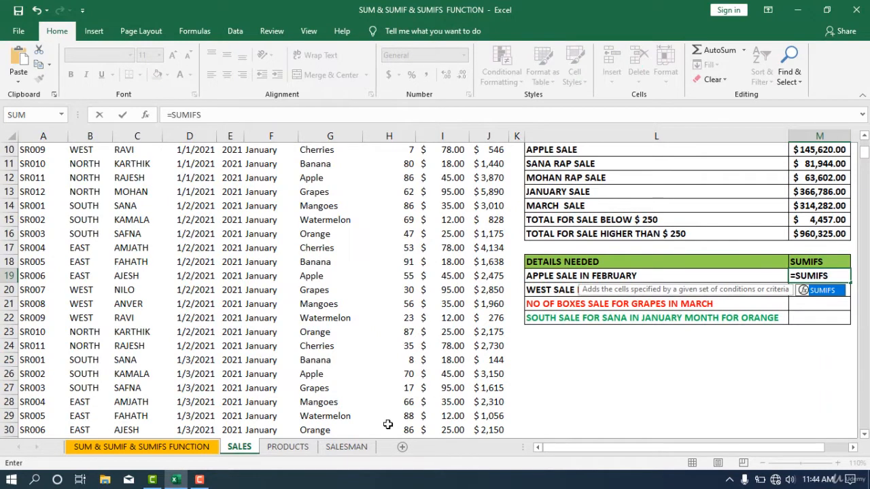
{"action": "type", "text": "("}
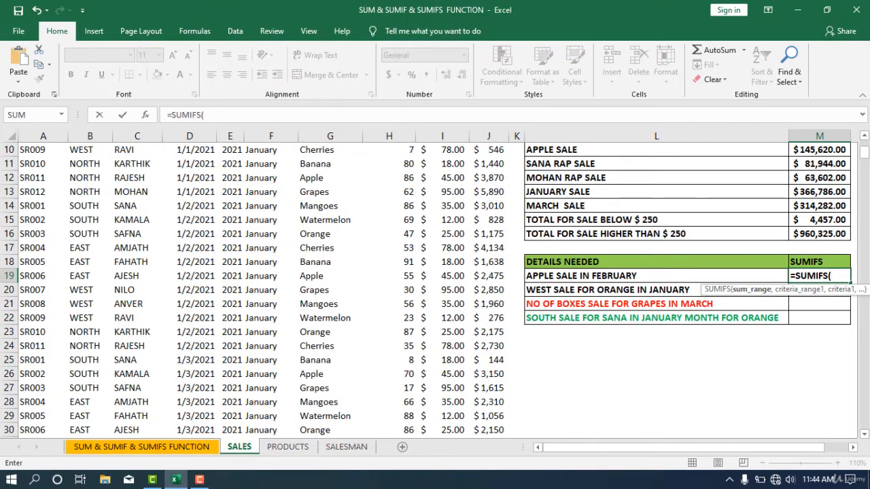
{"action": "scroll", "coordinate": [865, 153], "scroll_direction": "up", "scroll_amount": 3}
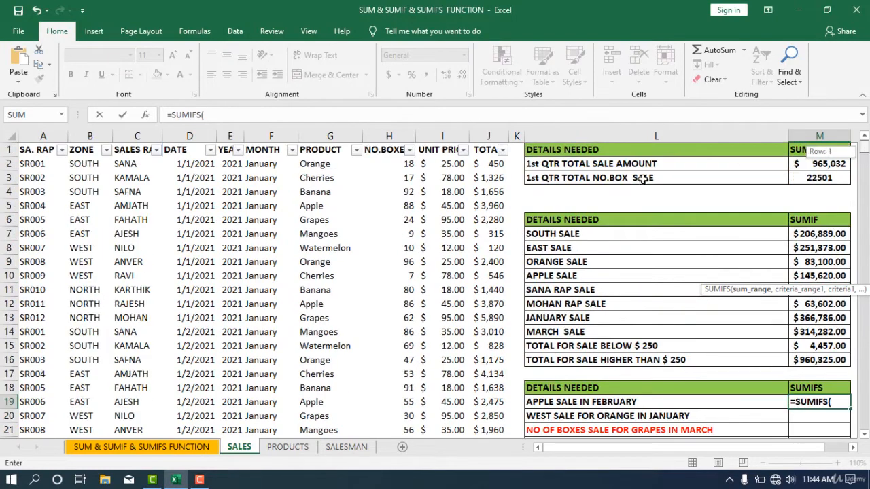
{"action": "left_click", "coordinate": [487, 165]}
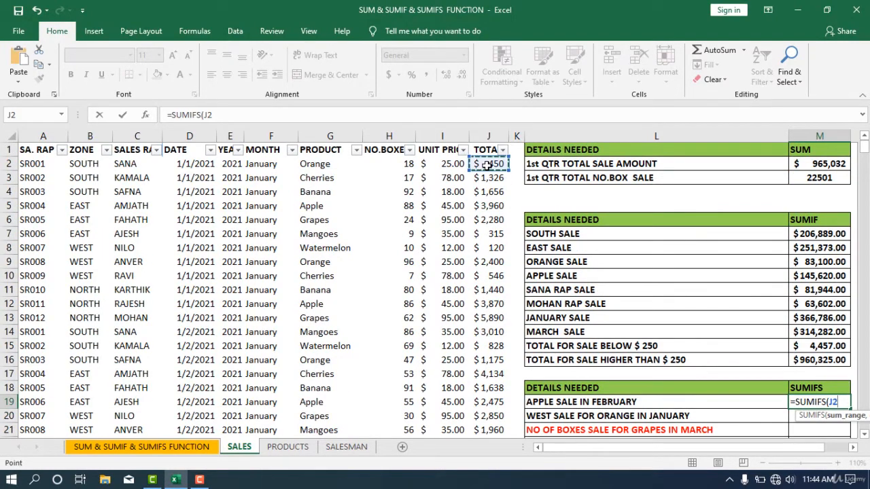
{"action": "key", "text": "ctrl+shift+Down"}
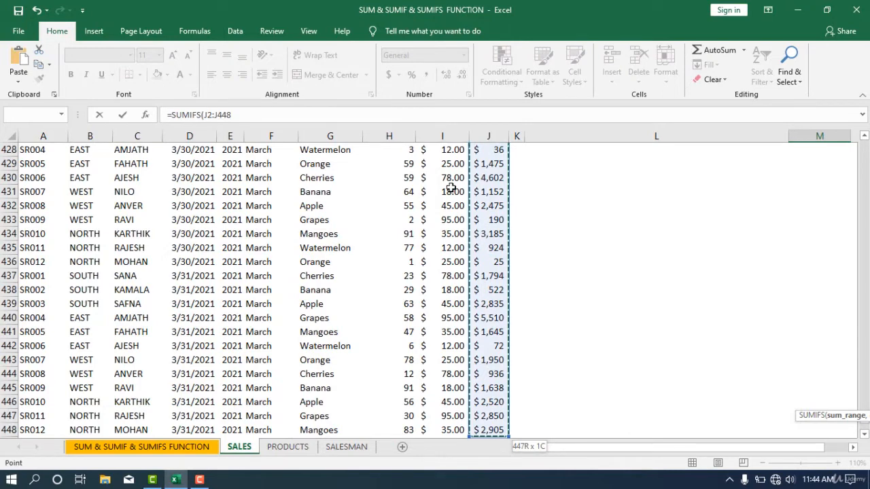
{"action": "type", "text": ","}
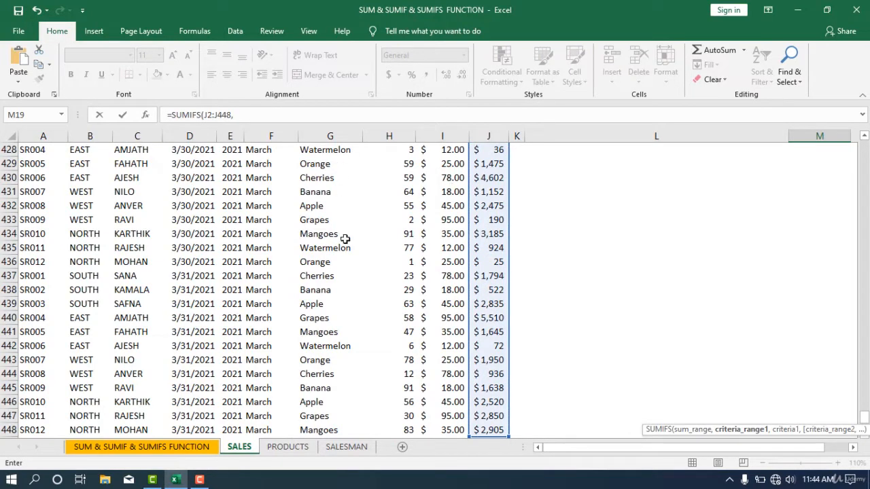
Add the PRODUCT range G2:G448 with the Apple cell G446 as the formula's first criterion
{"action": "scroll", "coordinate": [330, 264], "scroll_direction": "up", "scroll_amount": 20}
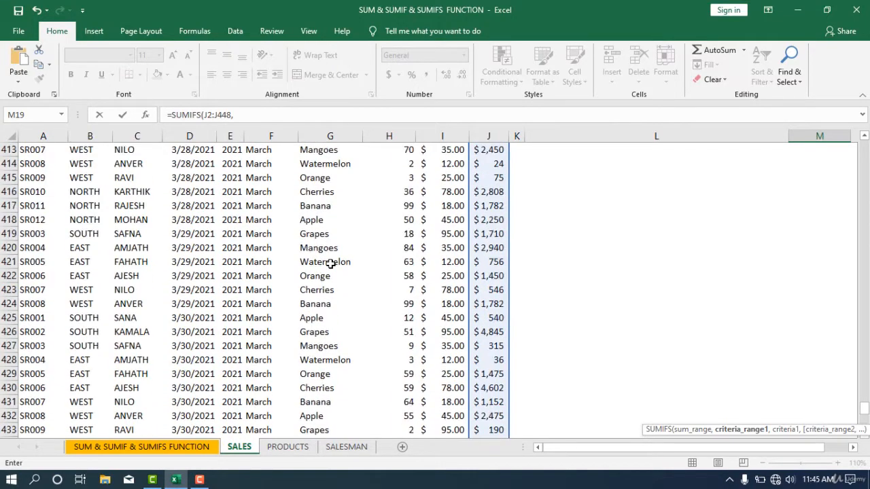
{"action": "scroll", "coordinate": [312, 260], "scroll_direction": "up", "scroll_amount": 20}
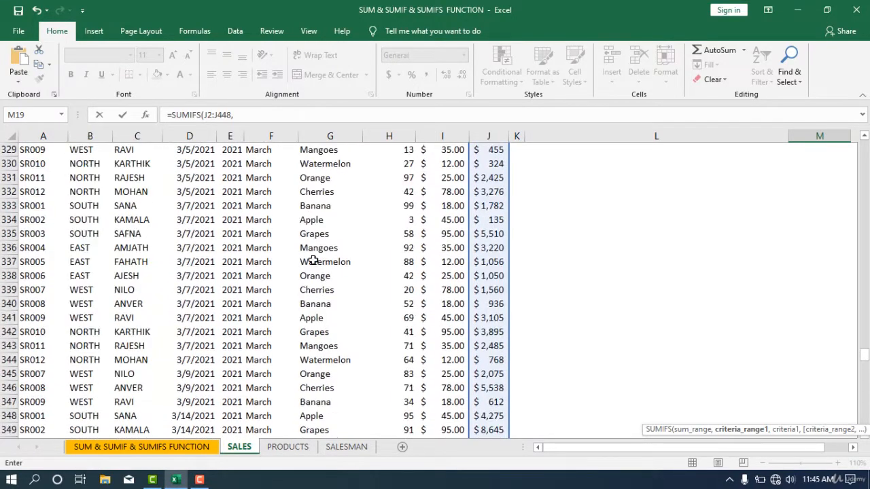
{"action": "scroll", "coordinate": [313, 260], "scroll_direction": "up", "scroll_amount": 20}
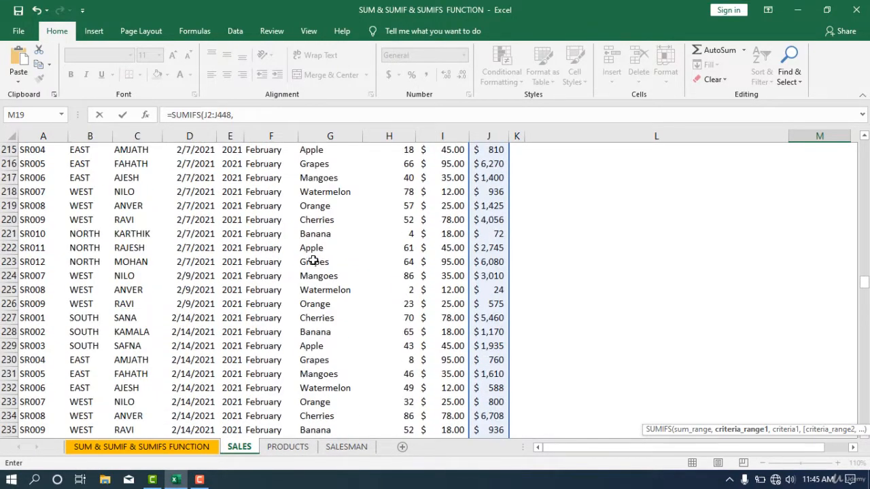
{"action": "scroll", "coordinate": [696, 218], "scroll_direction": "up", "scroll_amount": 9}
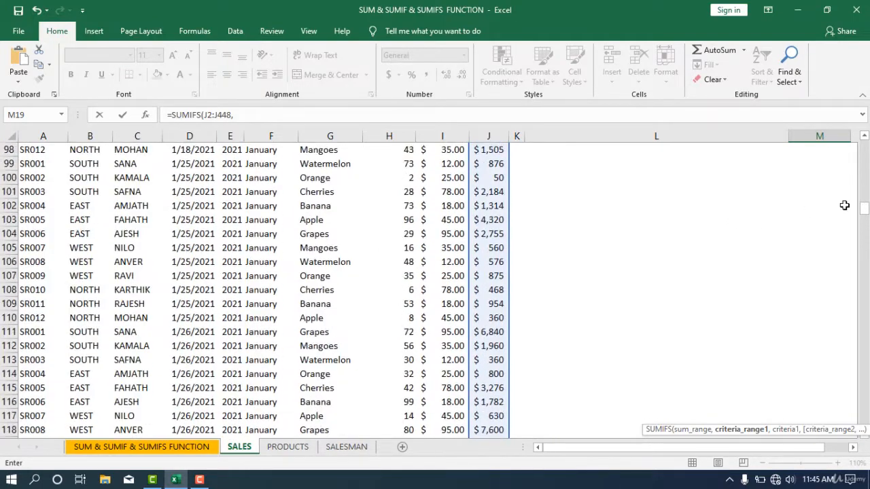
{"action": "left_click", "coordinate": [862, 217]}
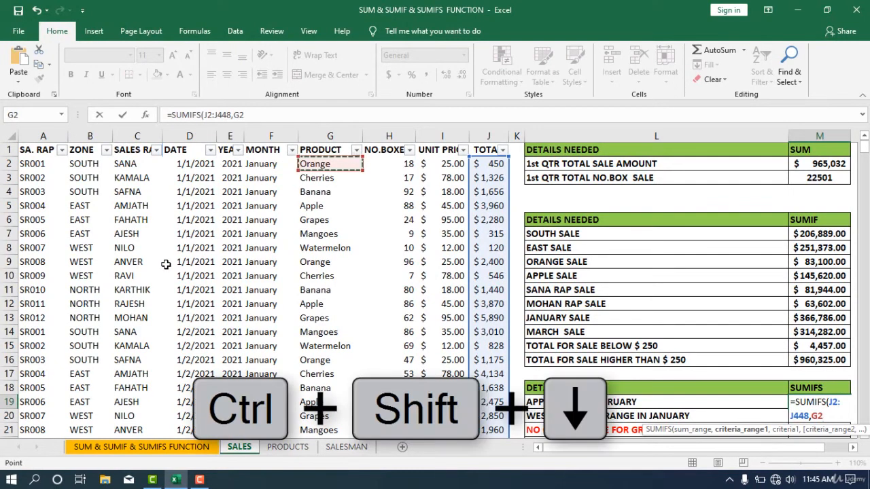
{"action": "key", "text": "ctrl+shift+Down"}
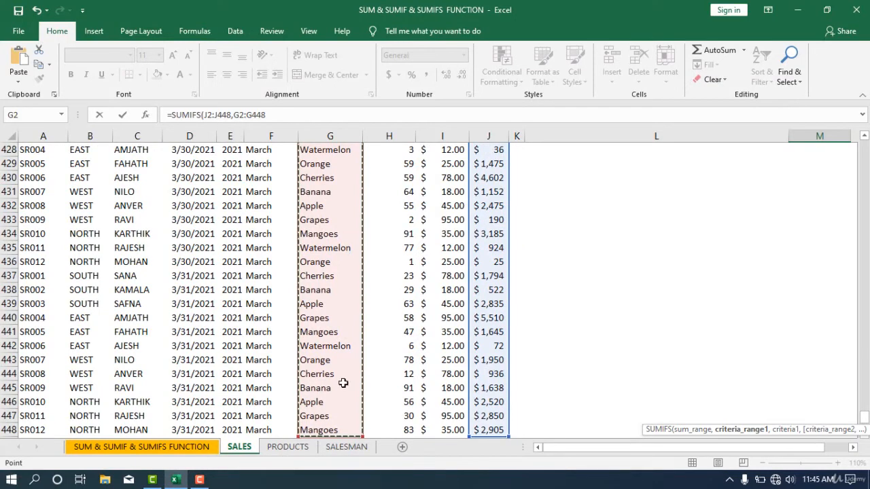
{"action": "type", "text": ","}
{"action": "left_click", "coordinate": [314, 404]}
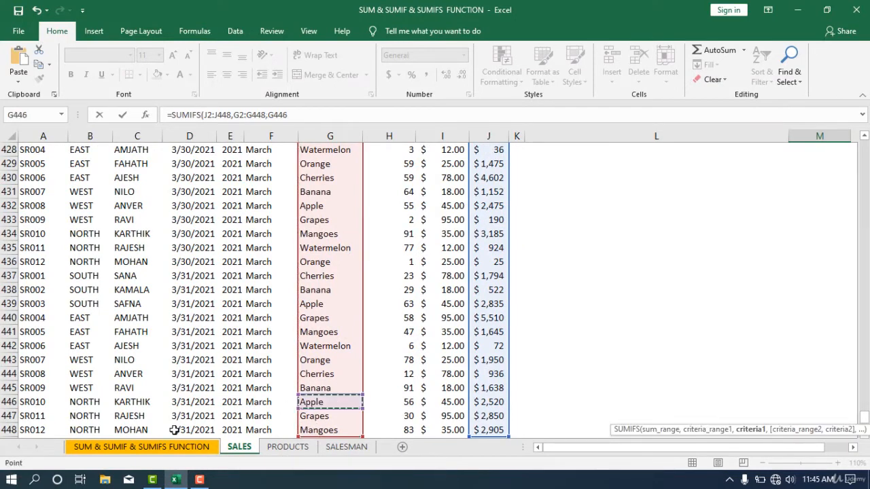
{"action": "type", "text": ","}
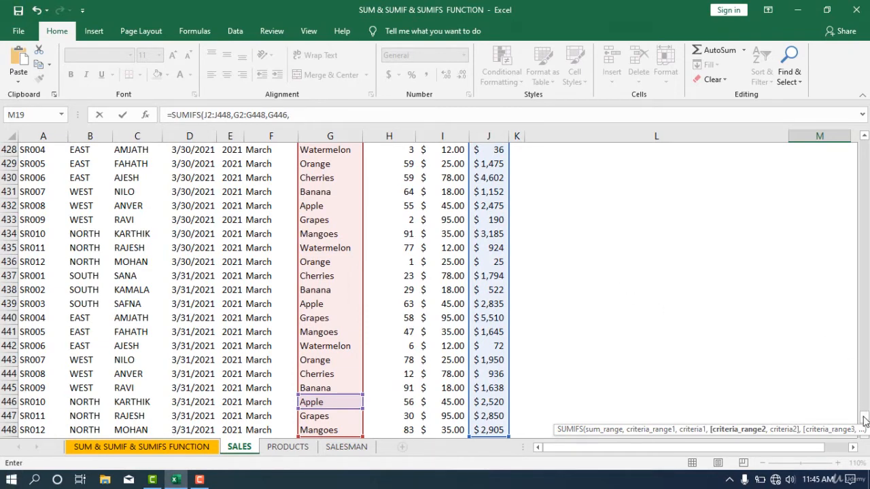
Complete the formula with the MONTH range F2:F448 and February cell F195 as the second criterion, and give M19 the dollar accounting format
{"action": "left_click_drag", "start_coordinate": [865, 417], "coordinate": [865, 147]}
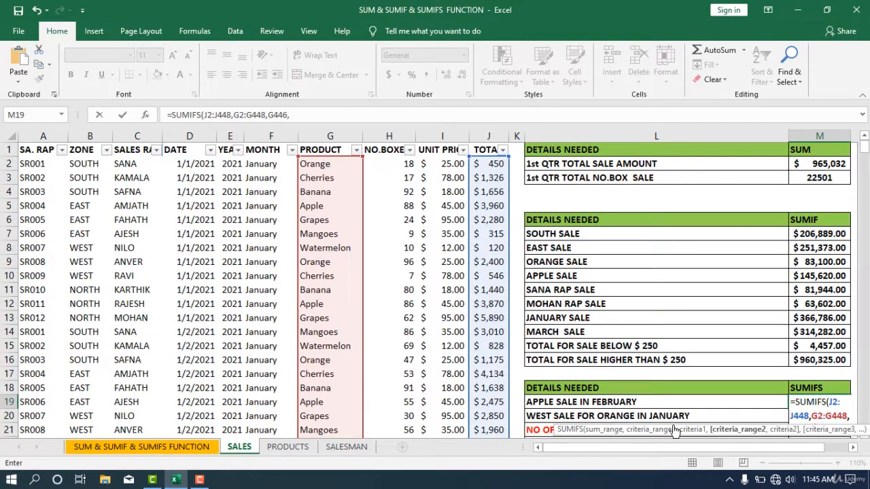
{"action": "left_click", "coordinate": [262, 164]}
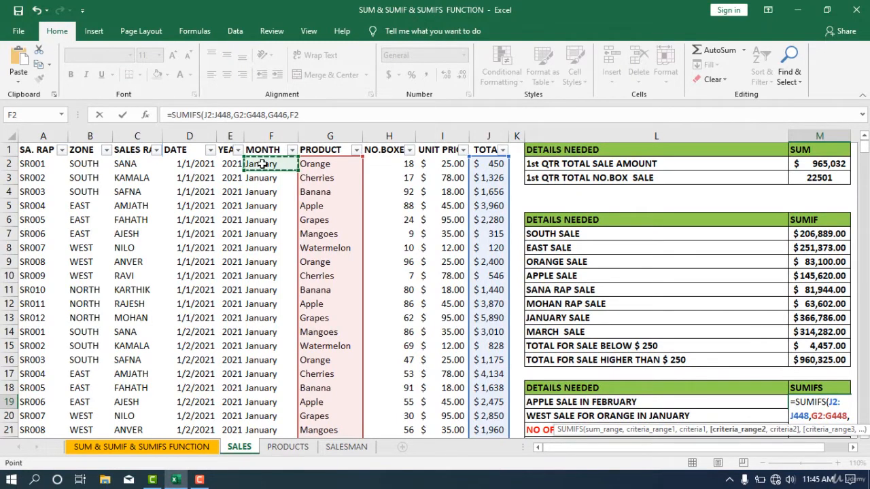
{"action": "key", "text": "ctrl+shift+Down"}
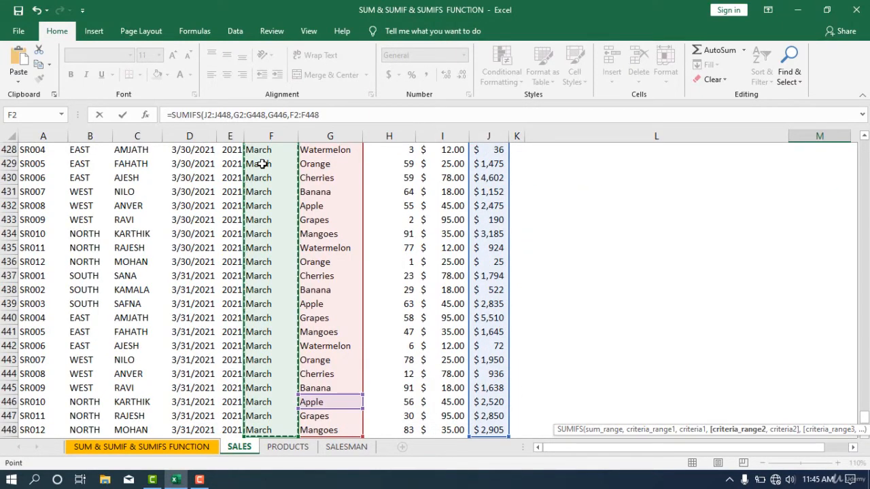
{"action": "type", "text": ","}
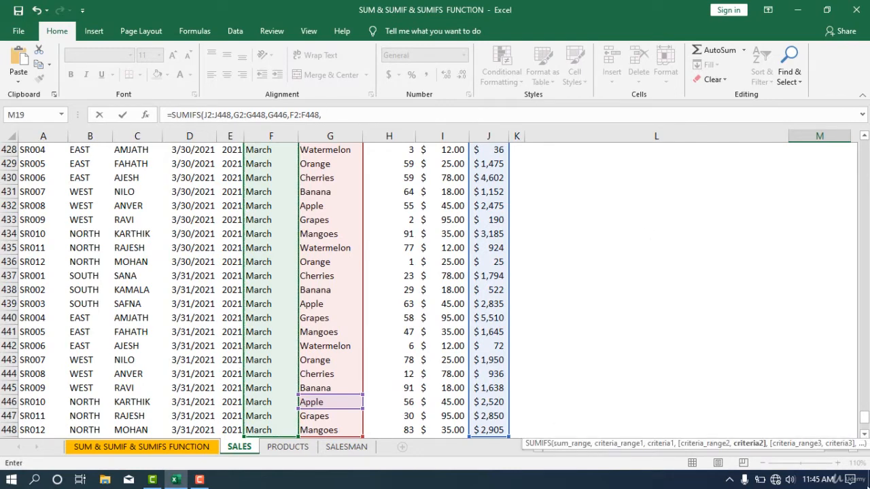
{"action": "left_click_drag", "start_coordinate": [865, 418], "coordinate": [865, 265]}
{"action": "left_click", "coordinate": [257, 248]}
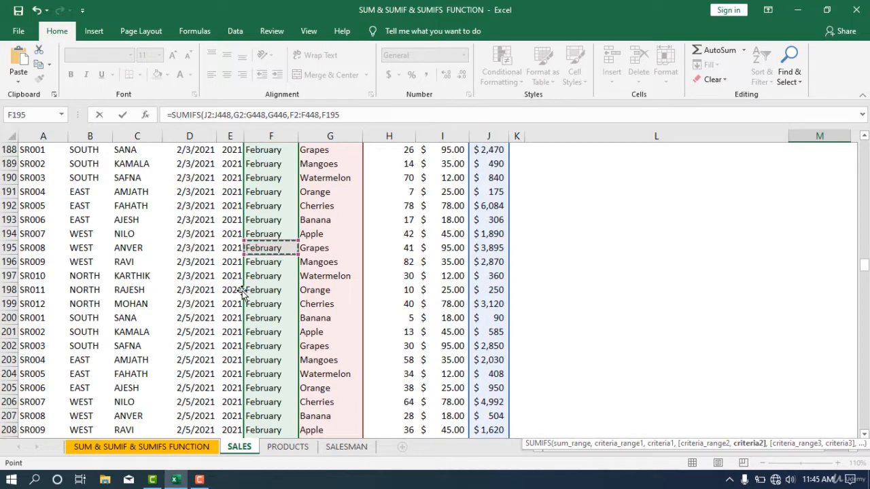
{"action": "type", "text": ")"}
{"action": "key", "text": "Return"}
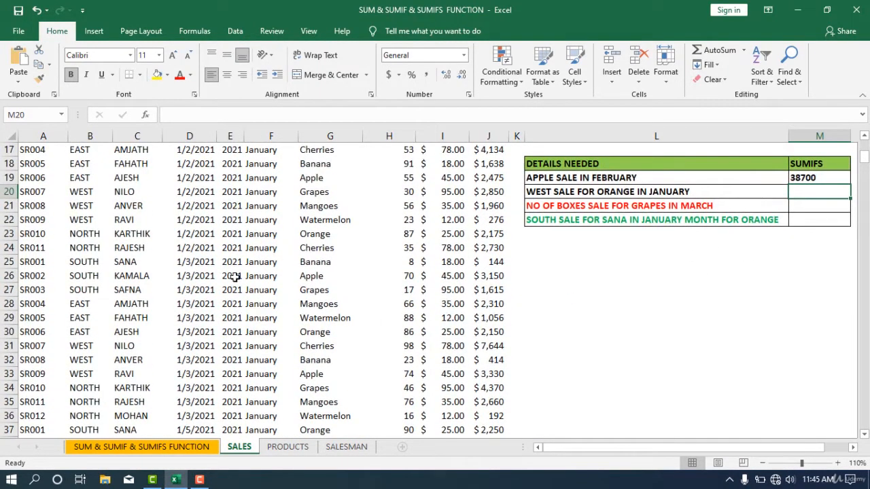
{"action": "left_click", "coordinate": [819, 178]}
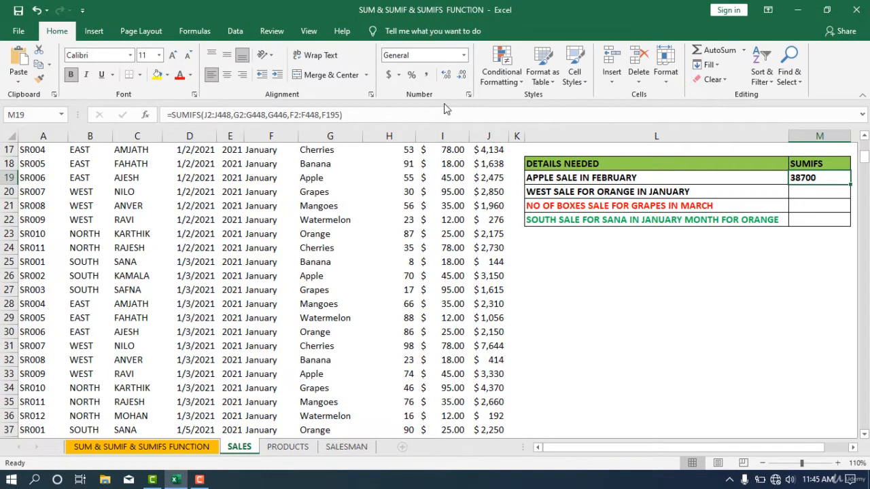
{"action": "left_click", "coordinate": [389, 74]}
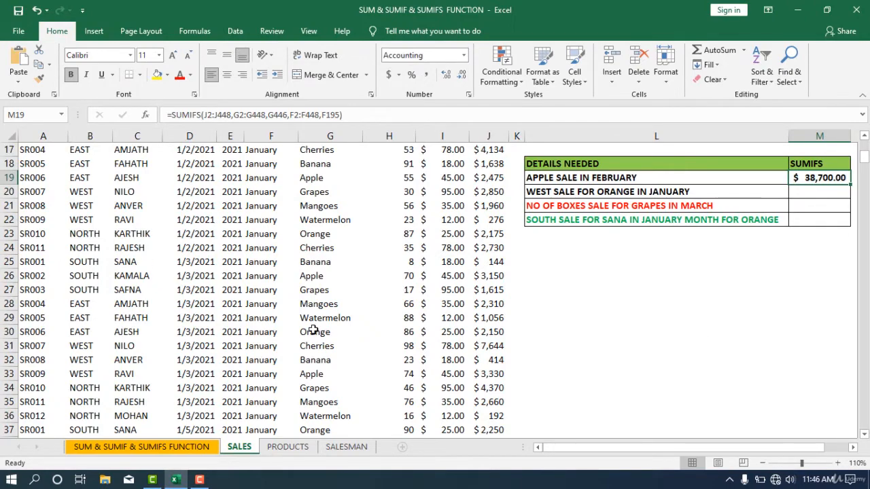
Filter the sales table's MONTH column to show only February
{"action": "scroll", "coordinate": [313, 330], "scroll_direction": "up", "scroll_amount": 5}
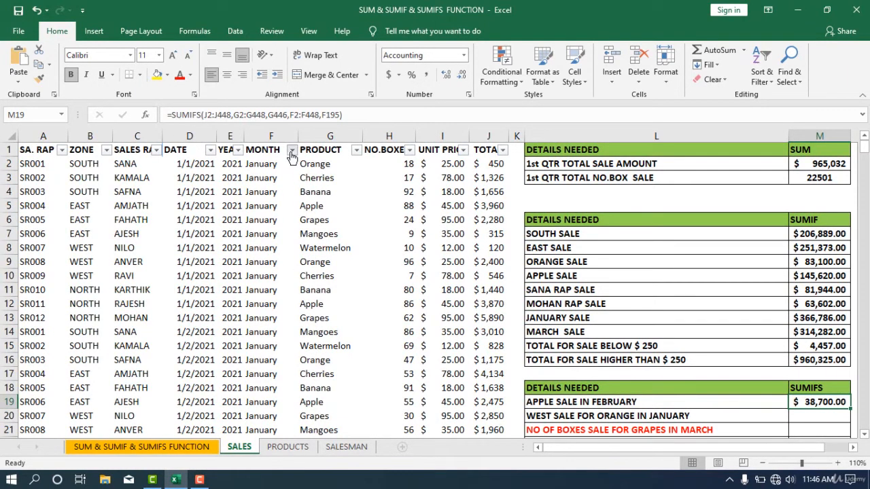
{"action": "left_click", "coordinate": [291, 151]}
{"action": "left_click", "coordinate": [184, 292]}
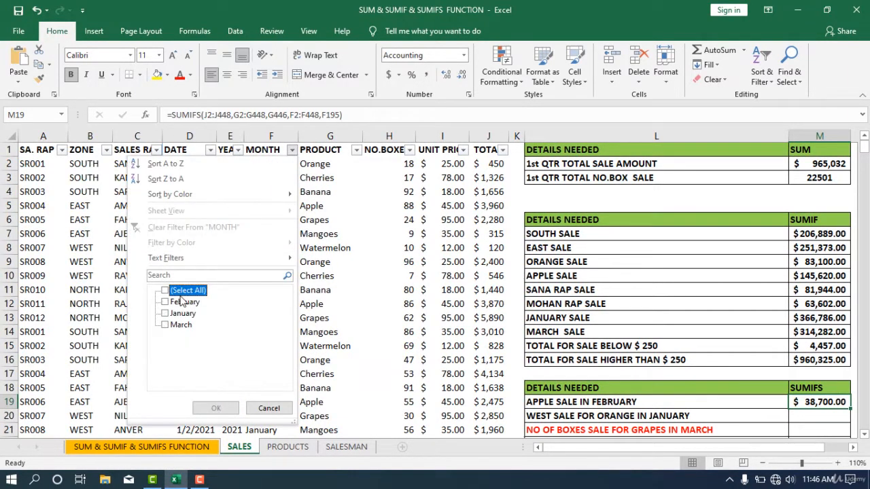
{"action": "left_click", "coordinate": [182, 301]}
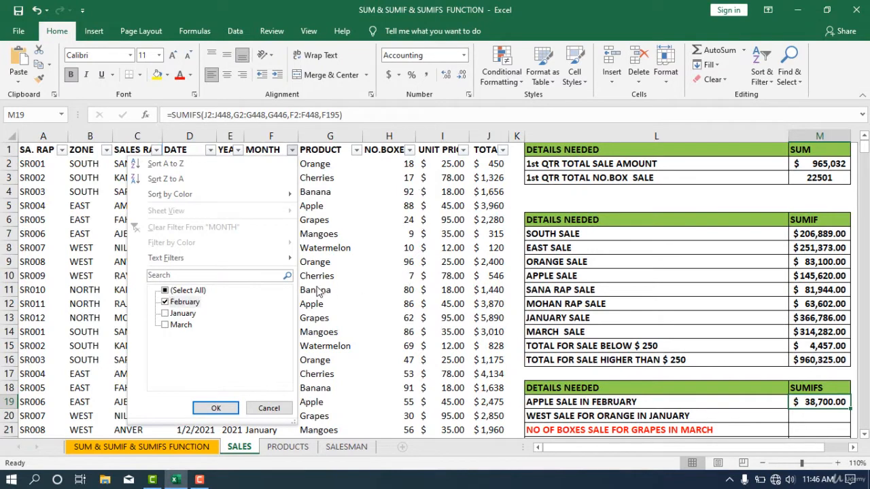
{"action": "left_click", "coordinate": [216, 408]}
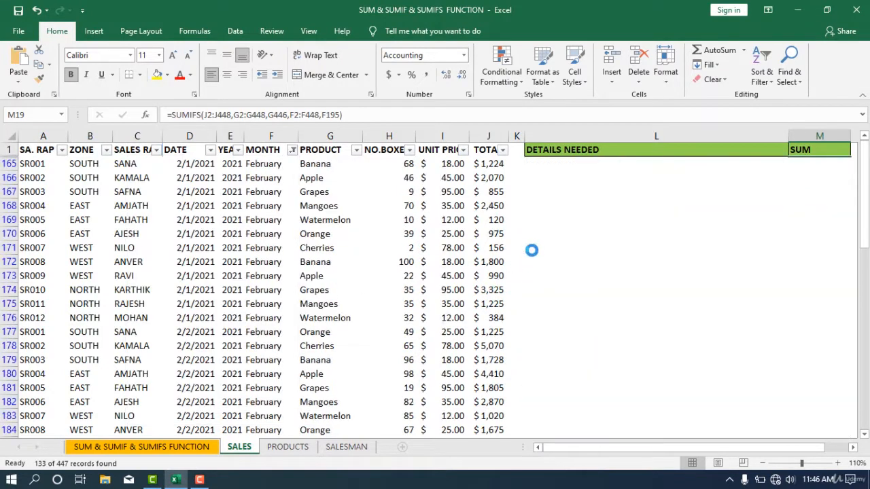
Filter the PRODUCT column to Apple only and select the remaining TOTAL values to check their sum
{"action": "left_click", "coordinate": [356, 151]}
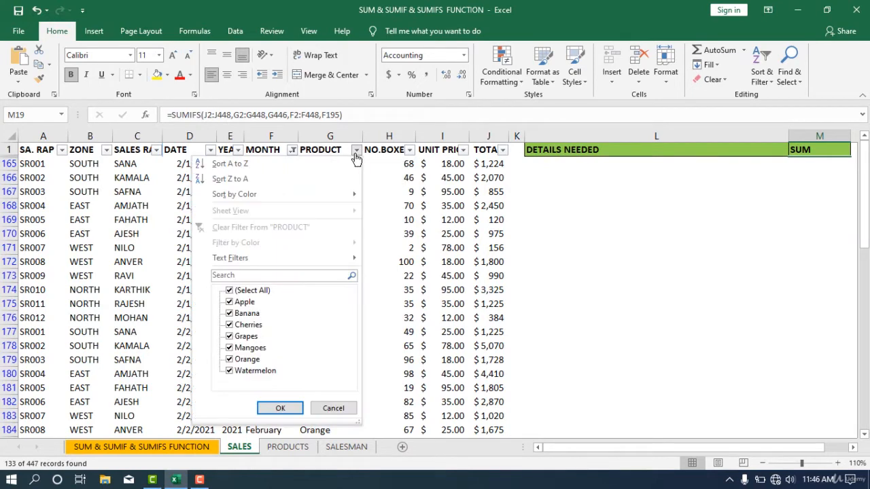
{"action": "left_click", "coordinate": [259, 293]}
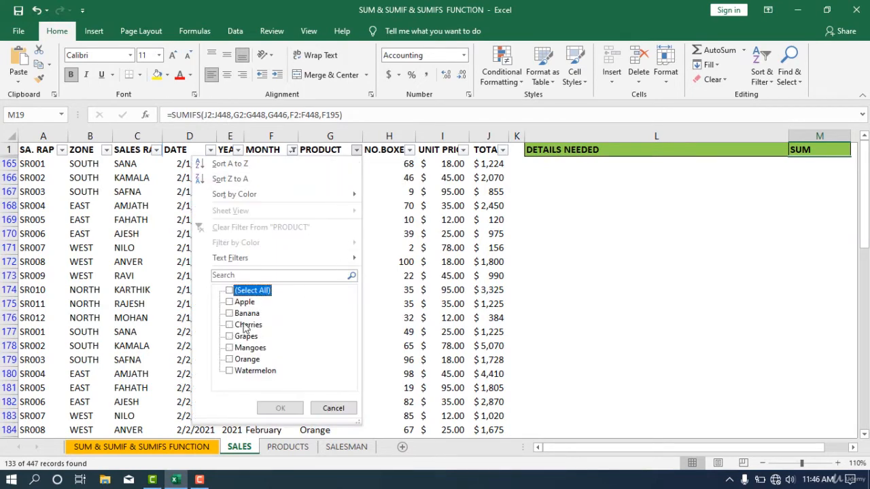
{"action": "left_click", "coordinate": [238, 303]}
{"action": "left_click", "coordinate": [280, 408]}
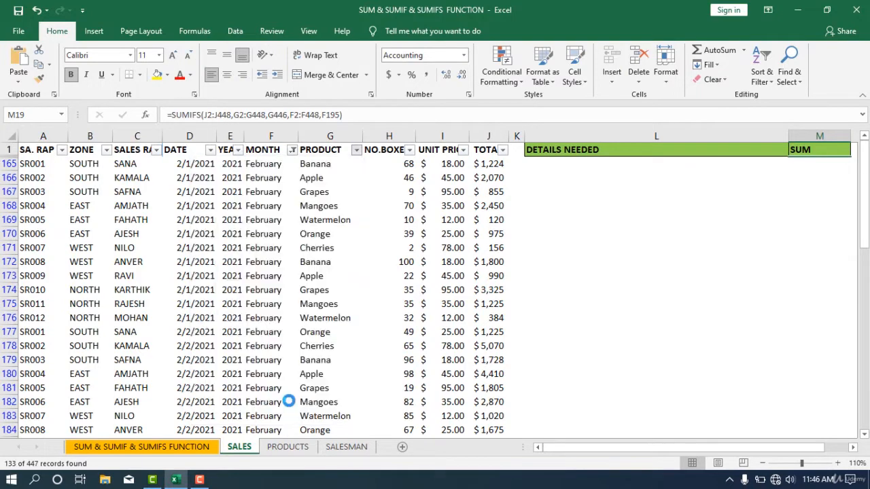
{"action": "left_click_drag", "start_coordinate": [479, 163], "coordinate": [501, 348]}
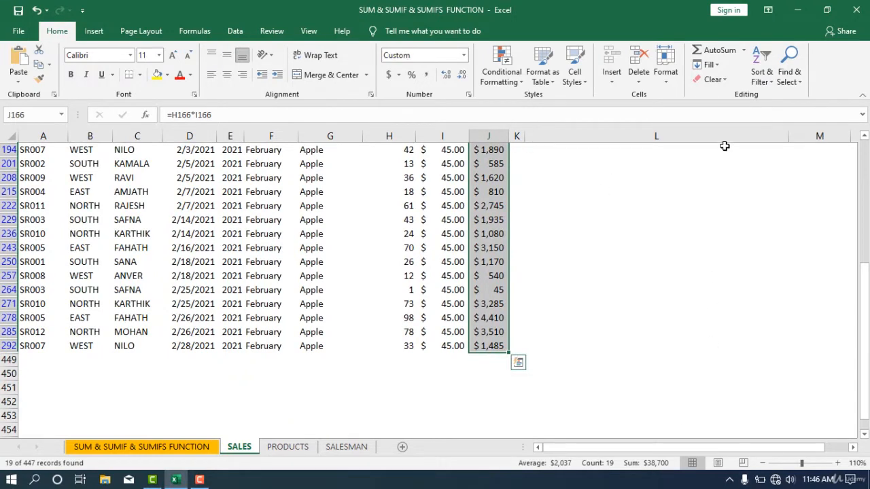
Clear all filters from the sales table and return to the SUMIFS details table
{"action": "left_click", "coordinate": [762, 75]}
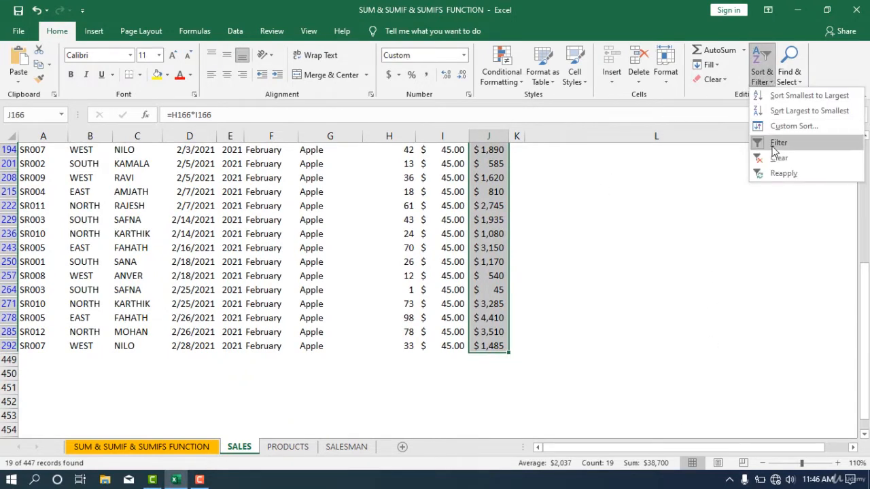
{"action": "left_click", "coordinate": [779, 158]}
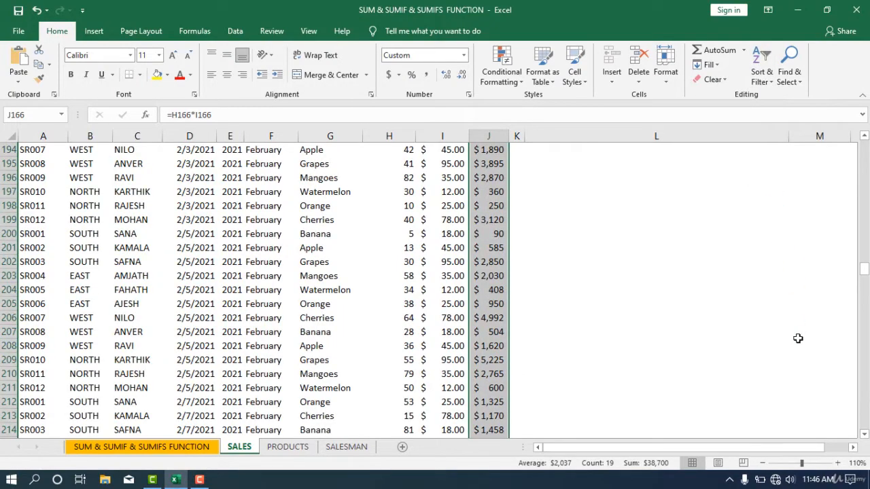
{"action": "scroll", "coordinate": [798, 338], "scroll_direction": "up", "scroll_amount": 20}
{"action": "scroll", "coordinate": [813, 340], "scroll_direction": "down", "scroll_amount": 3}
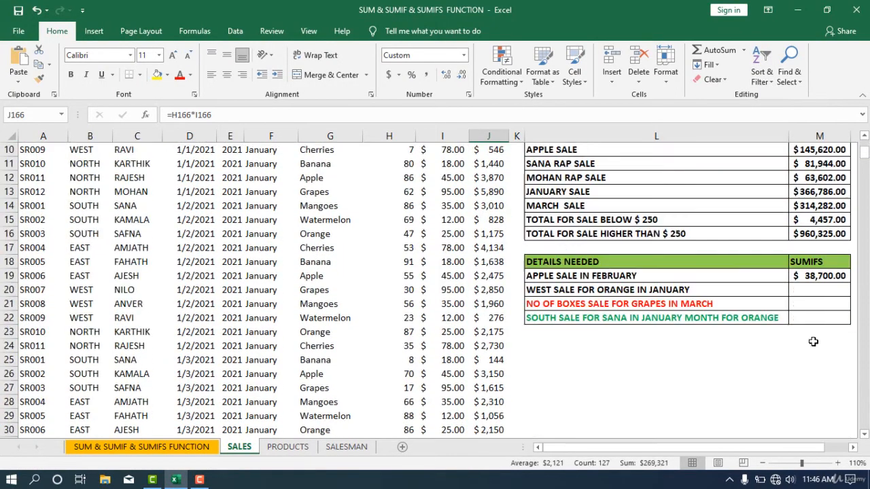
{"action": "left_click", "coordinate": [818, 281]}
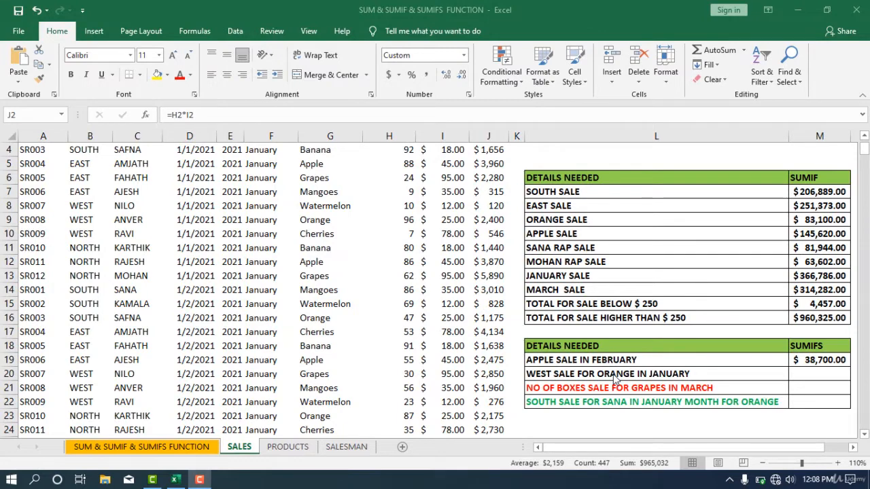
Copy the formula text of M19 into M20, the total for West orange sales in January
{"action": "left_click", "coordinate": [811, 359]}
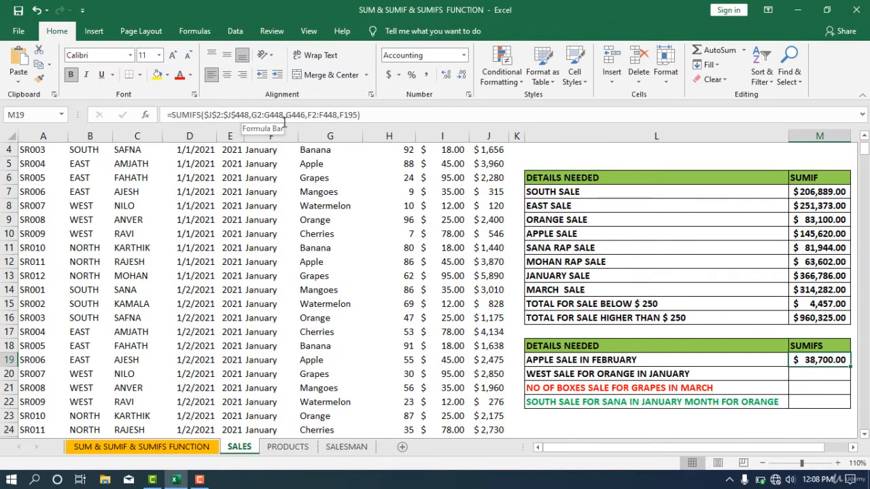
{"action": "left_click_drag", "start_coordinate": [376, 114], "coordinate": [143, 114]}
{"action": "key", "text": "ctrl+c"}
{"action": "key", "text": "ctrl+Return"}
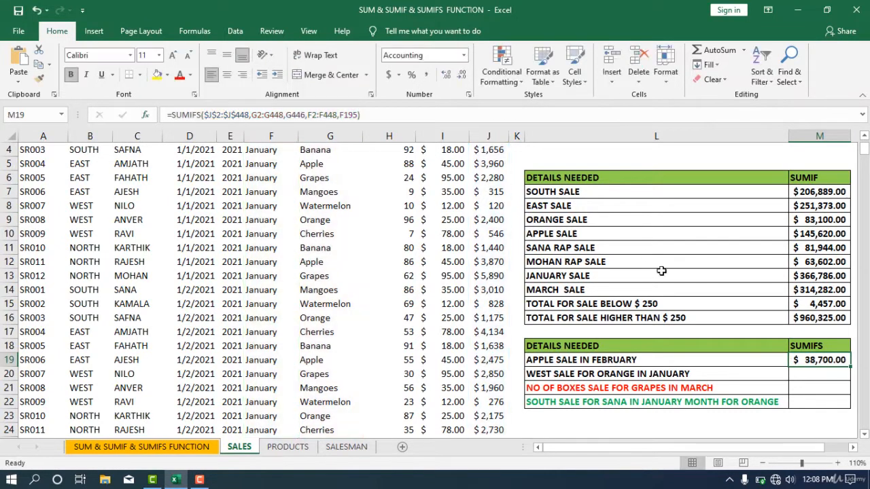
{"action": "left_click", "coordinate": [801, 375]}
{"action": "key", "text": "ctrl+v"}
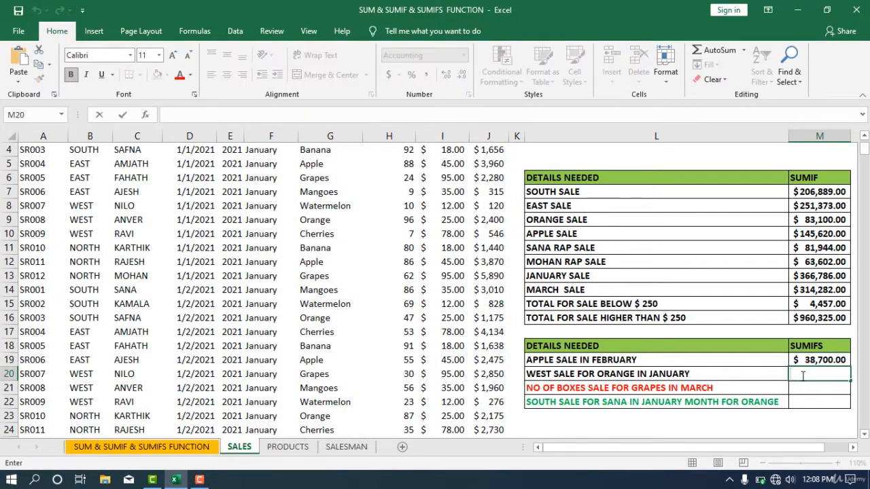
Remove all criteria from the M20 formula, keeping only =SUMIFS($J$2:$J$448, with its trailing comma
{"action": "left_click_drag", "start_coordinate": [837, 420], "coordinate": [826, 391]}
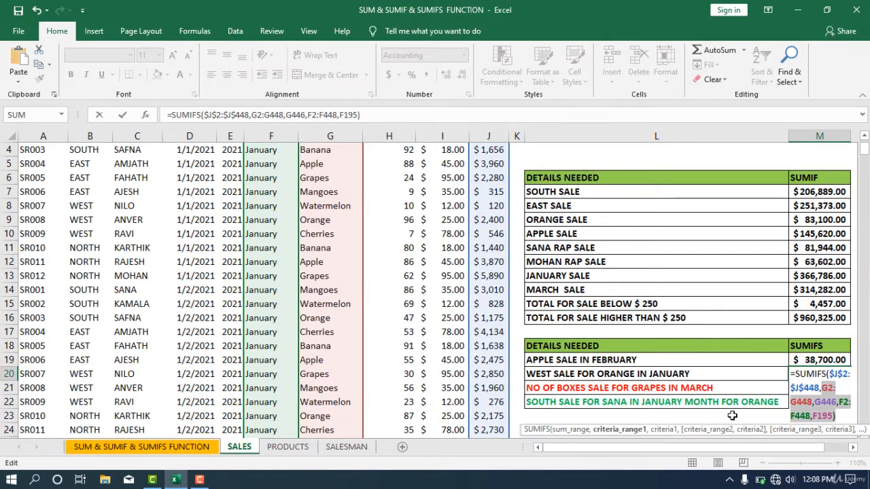
{"action": "key", "text": "BackSpace"}
{"action": "key", "text": "BackSpace"}
{"action": "key", "text": "BackSpace"}
{"action": "key", "text": "BackSpace"}
{"action": "key", "text": "BackSpace"}
{"action": "key", "text": "BackSpace"}
{"action": "key", "text": "BackSpace"}
{"action": "key", "text": "BackSpace"}
{"action": "key", "text": "BackSpace"}
{"action": "key", "text": "BackSpace"}
{"action": "key", "text": "BackSpace"}
{"action": "key", "text": "BackSpace"}
{"action": "key", "text": "BackSpace"}
{"action": "key", "text": "BackSpace"}
{"action": "key", "text": "BackSpace"}
{"action": "key", "text": "BackSpace"}
{"action": "key", "text": "BackSpace"}
{"action": "key", "text": "BackSpace"}
{"action": "key", "text": "BackSpace"}
{"action": "key", "text": "BackSpace"}
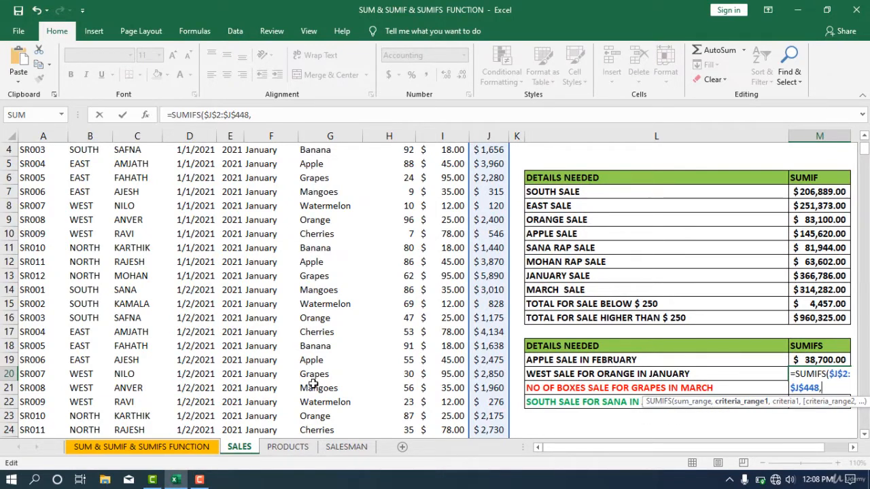
Add the ZONE range B2:B448 with the WEST cell B445 as the M20 formula's first criterion
{"action": "scroll", "coordinate": [260, 364], "scroll_direction": "up", "scroll_amount": 1}
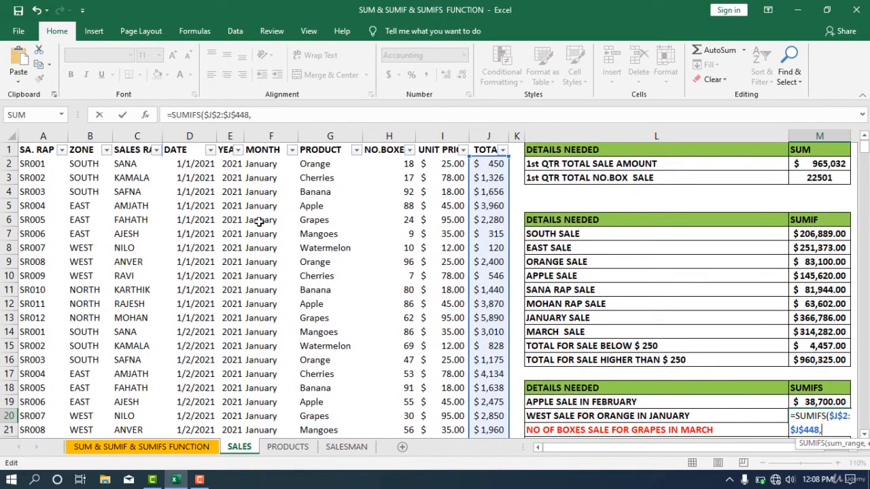
{"action": "left_click_drag", "start_coordinate": [90, 166], "coordinate": [84, 481]}
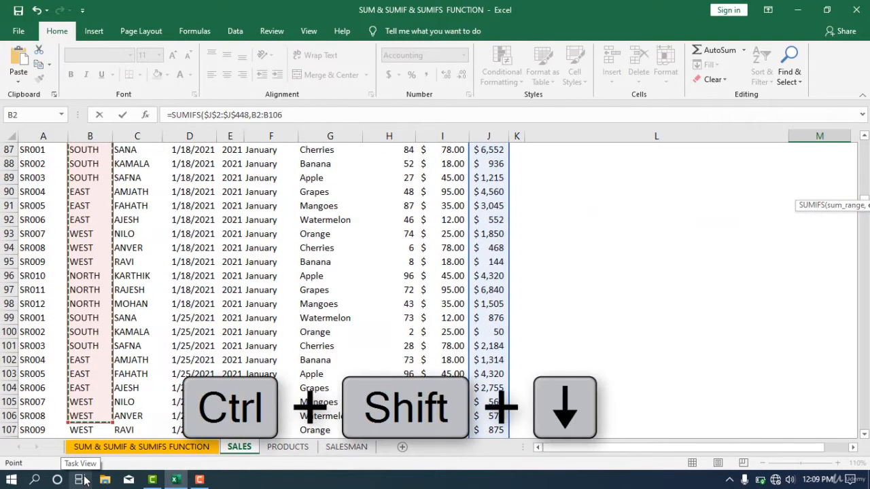
{"action": "key", "text": "ctrl+shift+Down"}
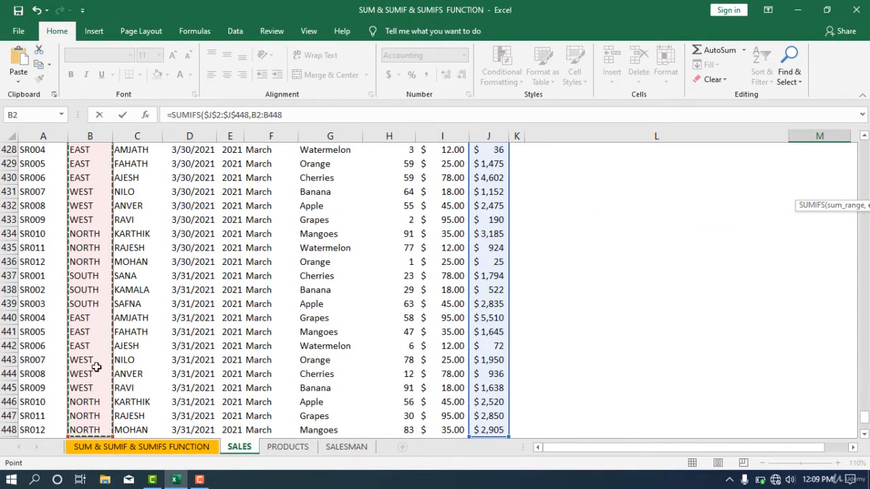
{"action": "type", "text": ","}
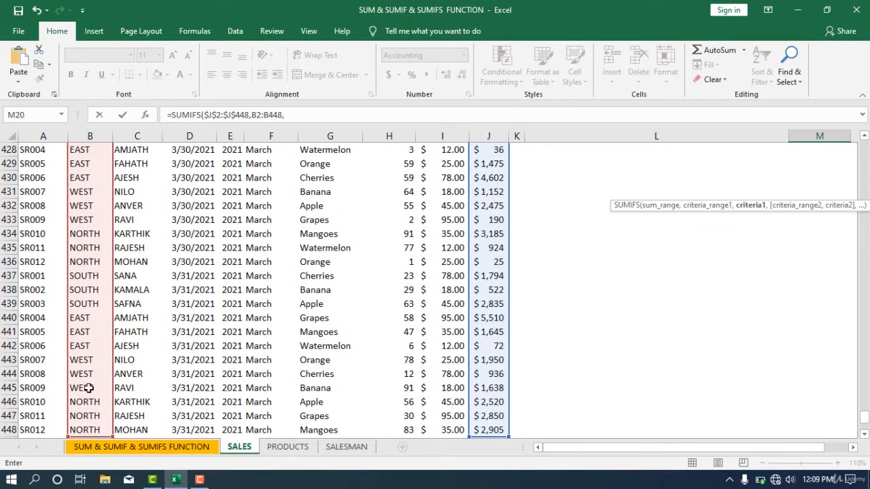
{"action": "left_click", "coordinate": [89, 388]}
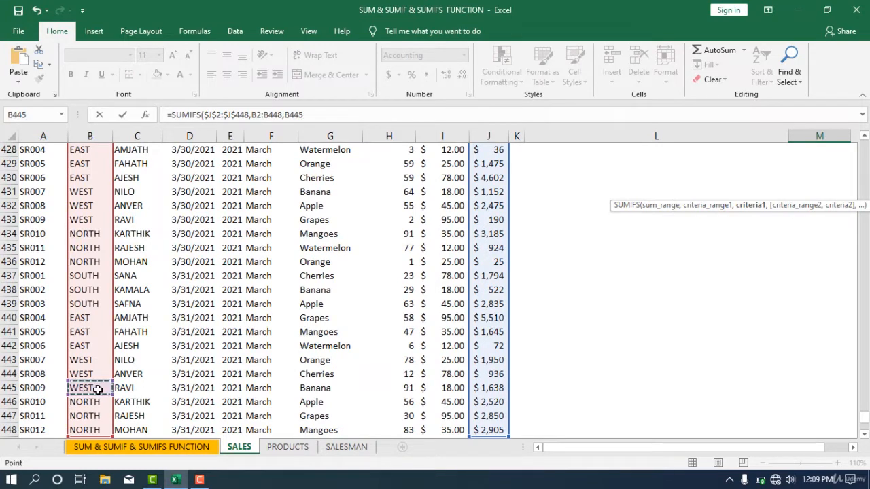
{"action": "type", "text": ","}
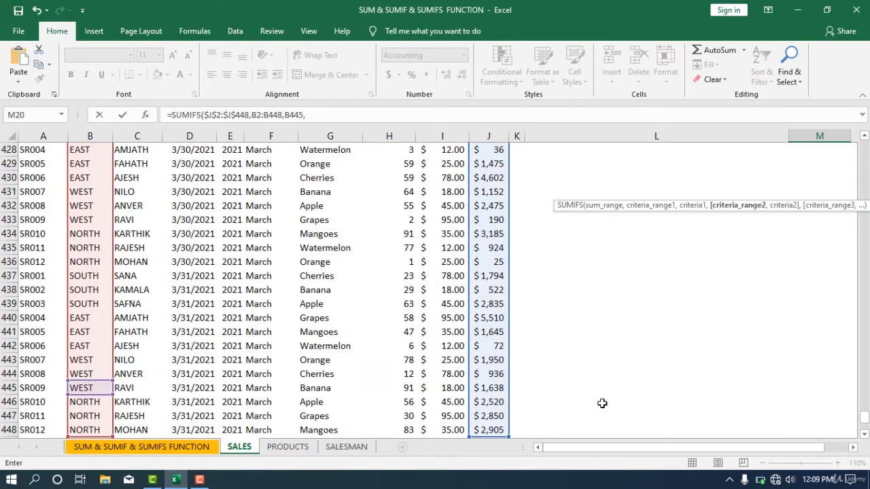
Add the PRODUCT range G2:G448 with the Orange cell G436 as the formula's second criterion
{"action": "left_click_drag", "start_coordinate": [867, 417], "coordinate": [865, 146]}
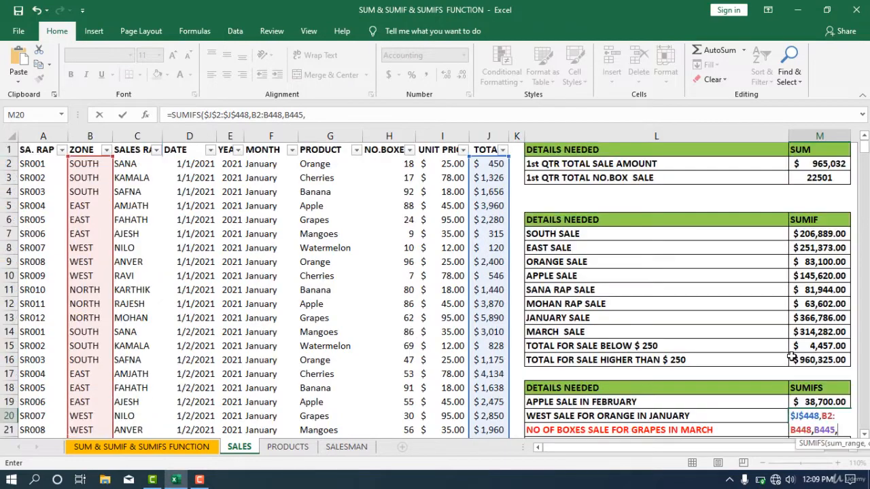
{"action": "scroll", "coordinate": [619, 384], "scroll_direction": "down", "scroll_amount": 1}
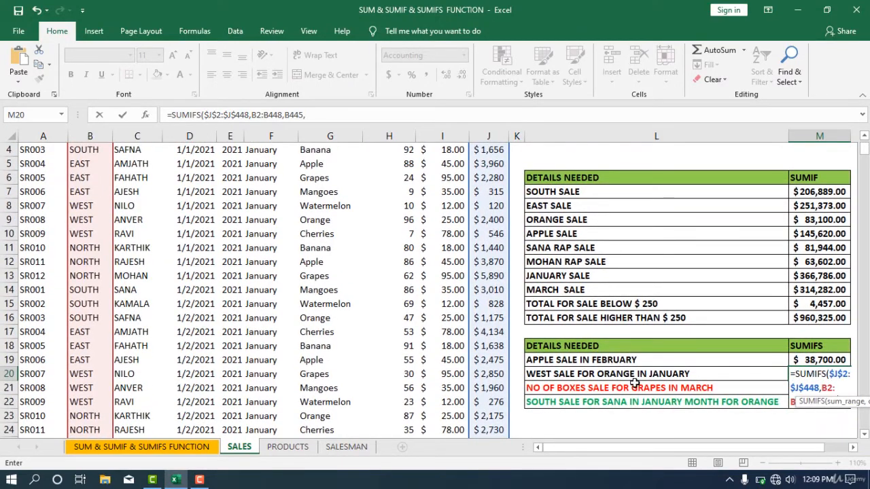
{"action": "scroll", "coordinate": [341, 271], "scroll_direction": "up", "scroll_amount": 1}
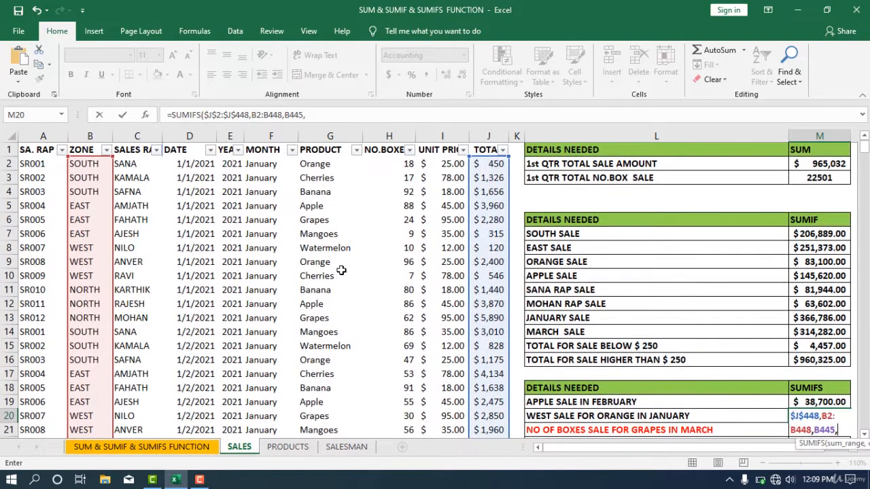
{"action": "left_click", "coordinate": [314, 164]}
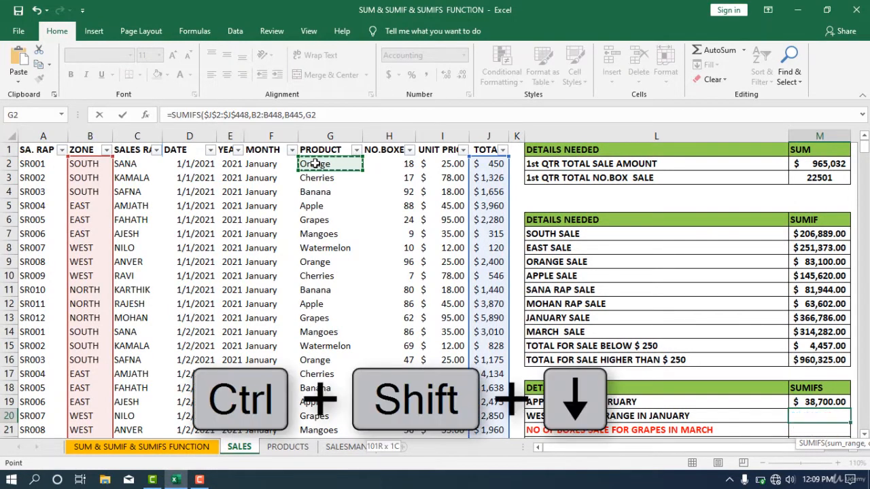
{"action": "key", "text": "ctrl+shift+Down"}
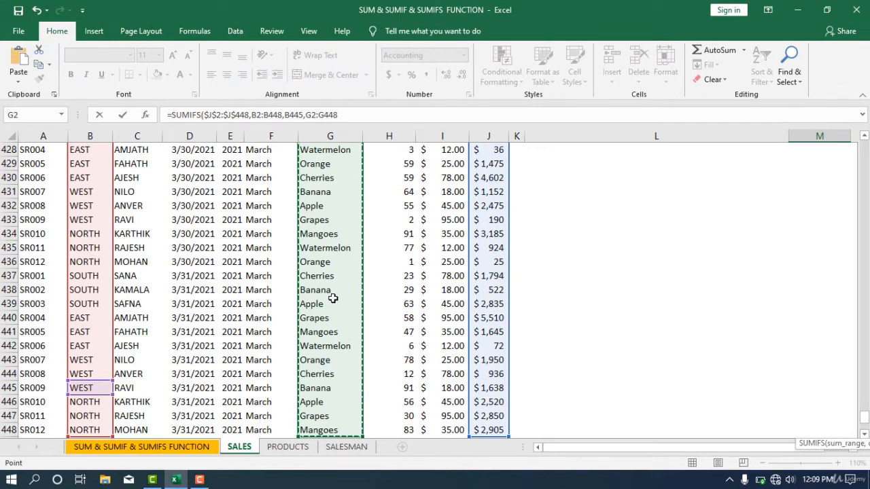
{"action": "type", "text": ","}
{"action": "left_click", "coordinate": [331, 263]}
{"action": "type", "text": ","}
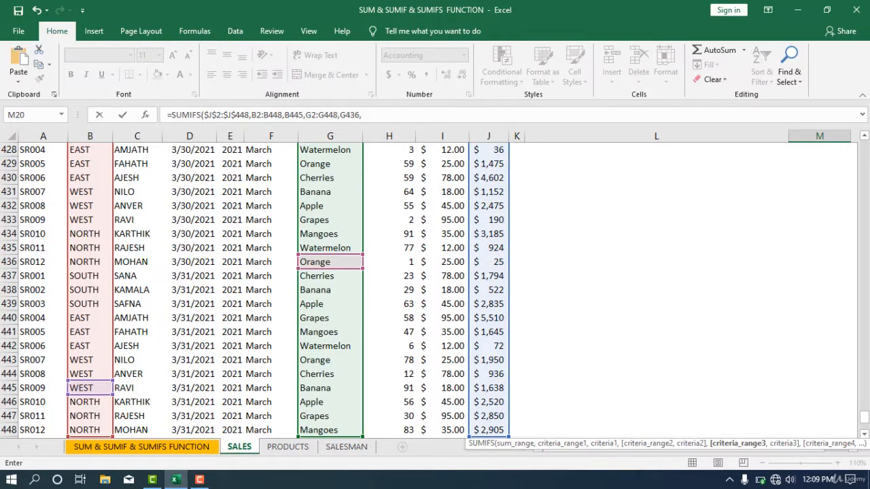
Complete the M20 formula with the MONTH range F2:F448 and the January cell F7 as the third criterion
{"action": "left_click_drag", "start_coordinate": [866, 419], "coordinate": [865, 145]}
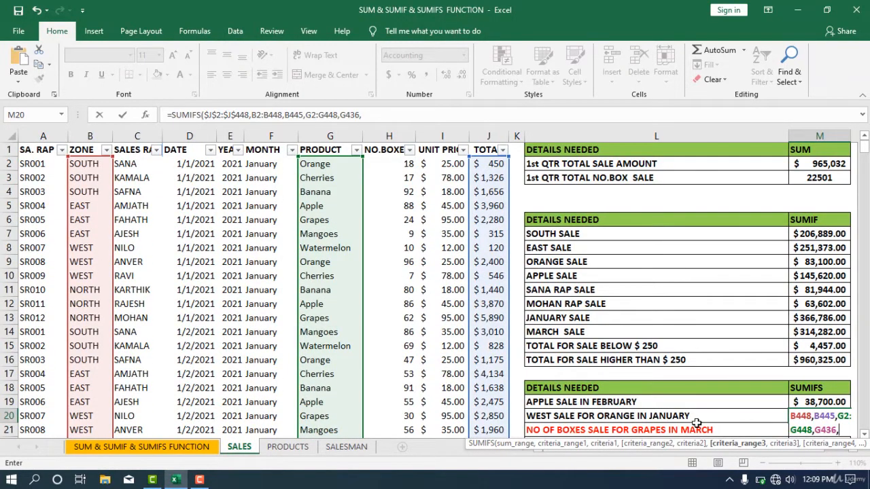
{"action": "left_click", "coordinate": [276, 166]}
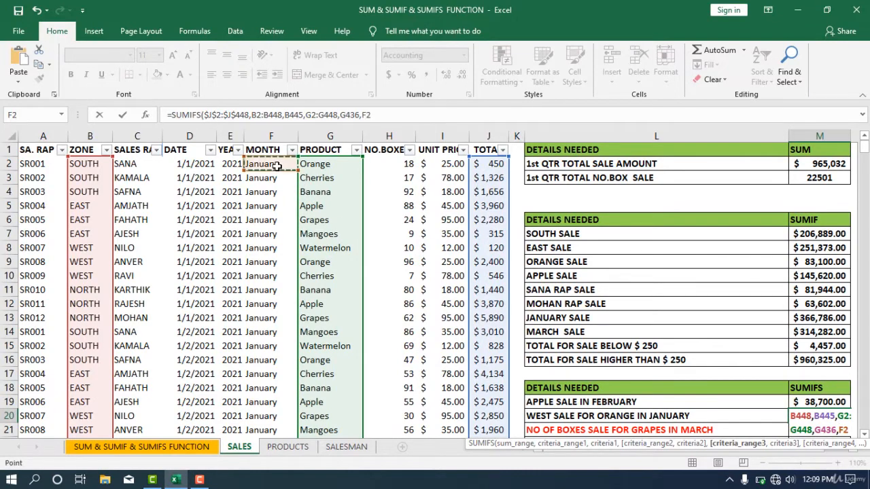
{"action": "key", "text": "ctrl+shift+Down"}
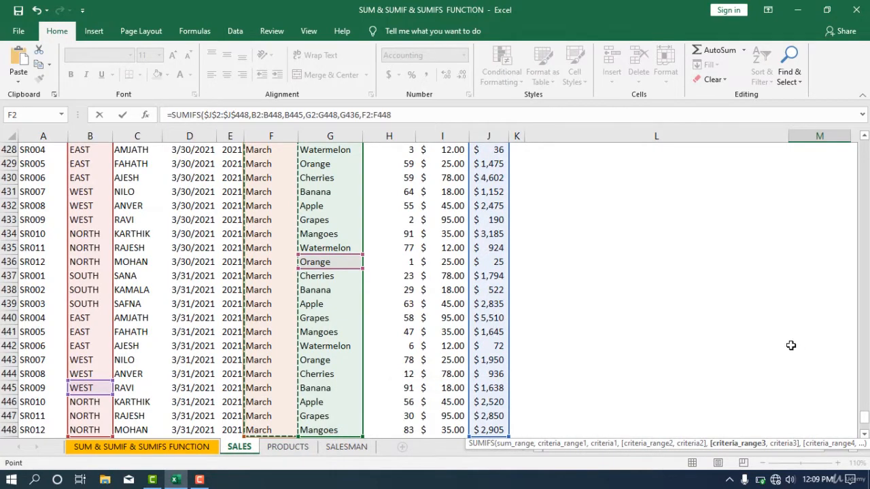
{"action": "type", "text": ","}
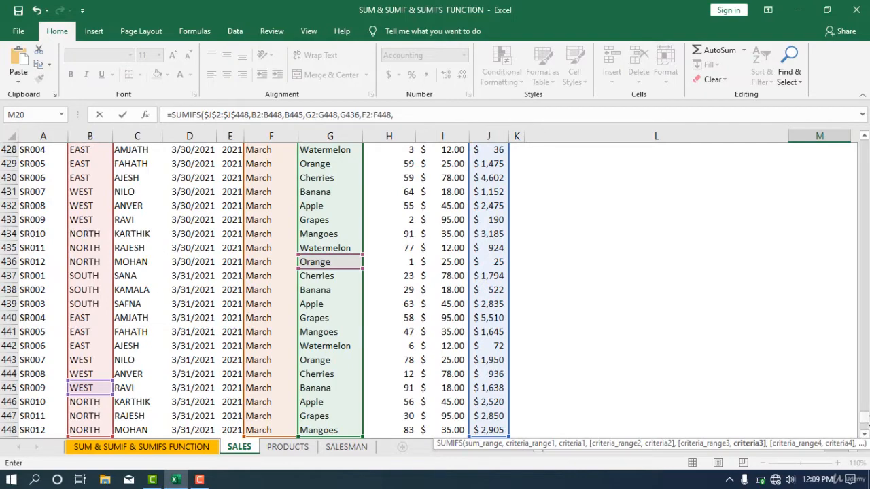
{"action": "left_click_drag", "start_coordinate": [867, 419], "coordinate": [865, 146]}
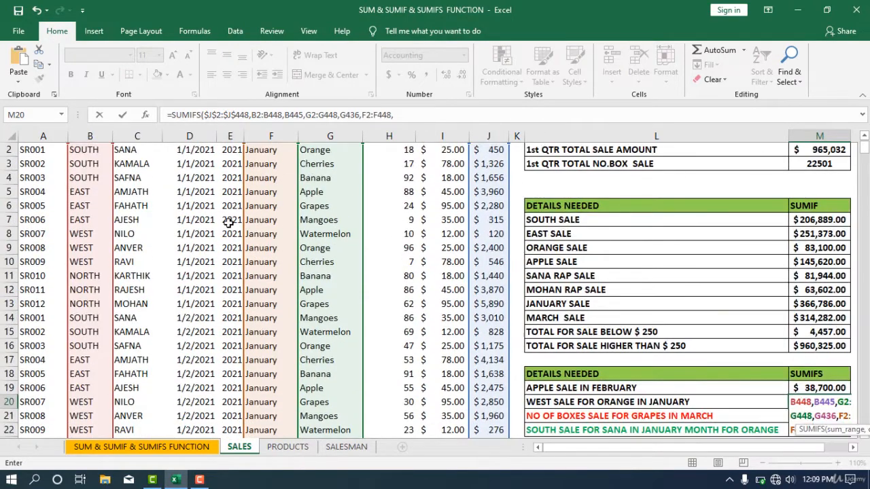
{"action": "left_click", "coordinate": [258, 221]}
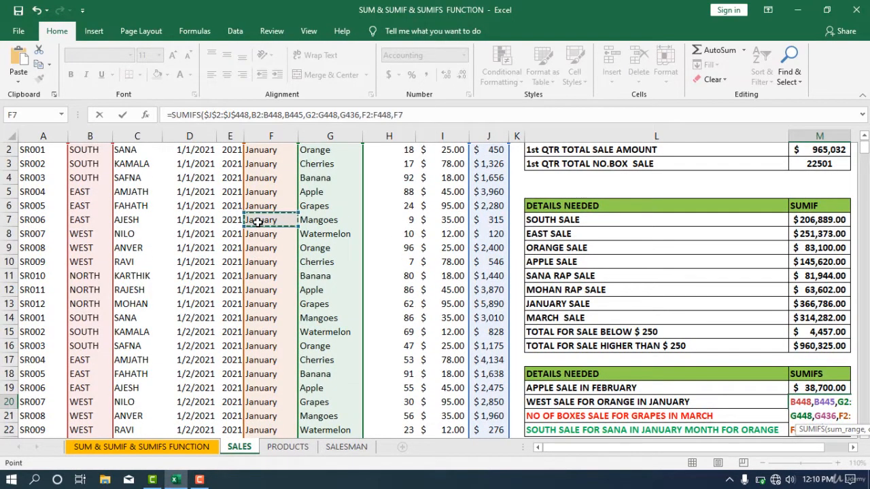
{"action": "key", "text": "Return"}
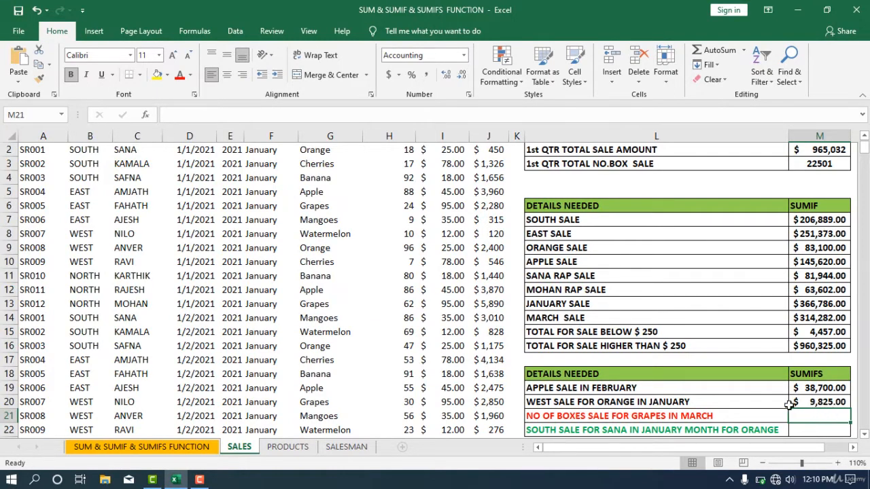
Start a SUMIFS formula in M21 for March grape boxes, using the NO.BOXES range H2:H448 as the sum range
{"action": "scroll", "coordinate": [788, 405], "scroll_direction": "down", "scroll_amount": 1}
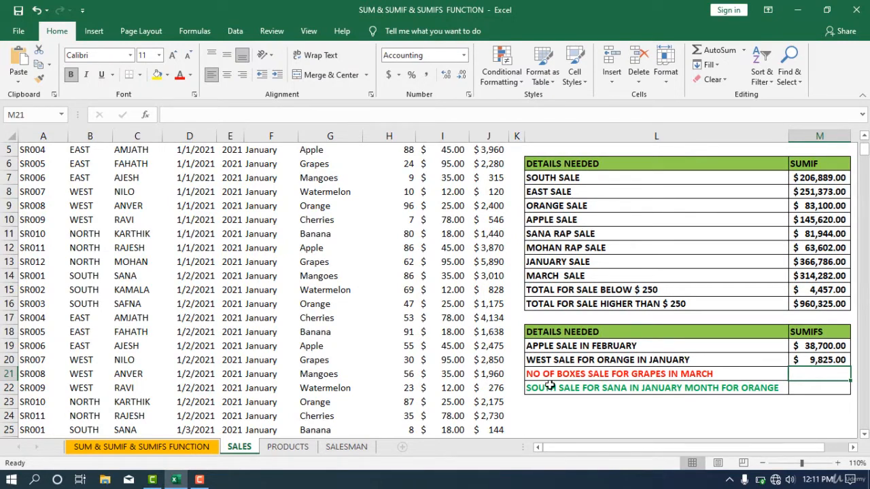
{"action": "type", "text": "="}
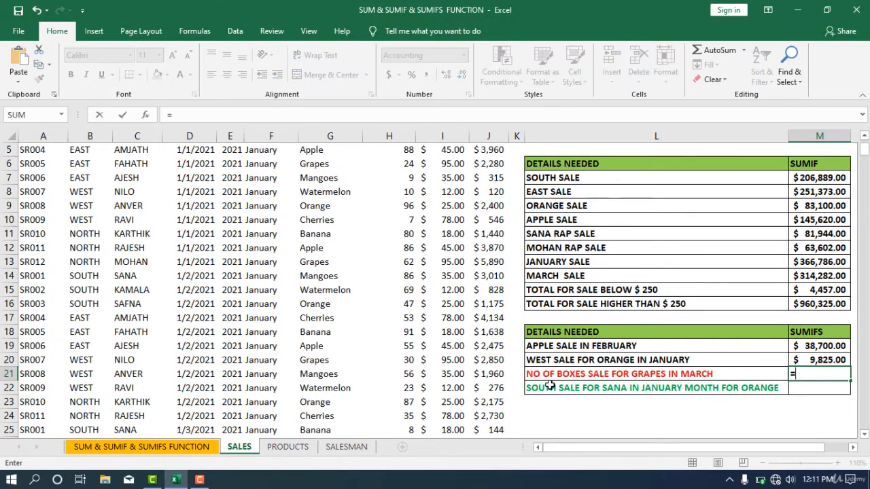
{"action": "type", "text": "SUMI"}
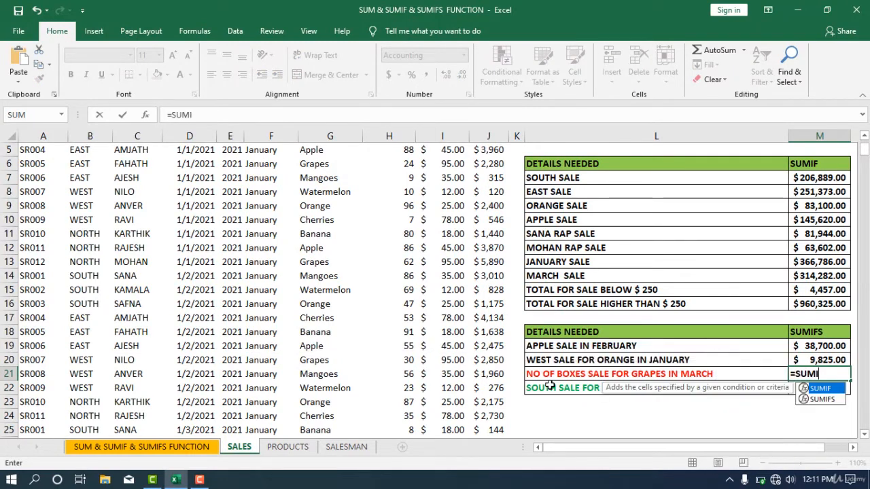
{"action": "type", "text": "FS("}
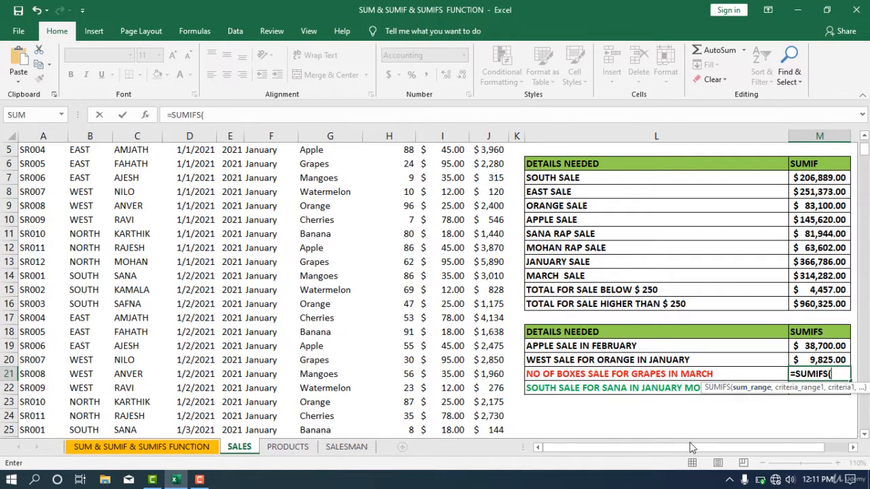
{"action": "scroll", "coordinate": [356, 306], "scroll_direction": "up", "scroll_amount": 2}
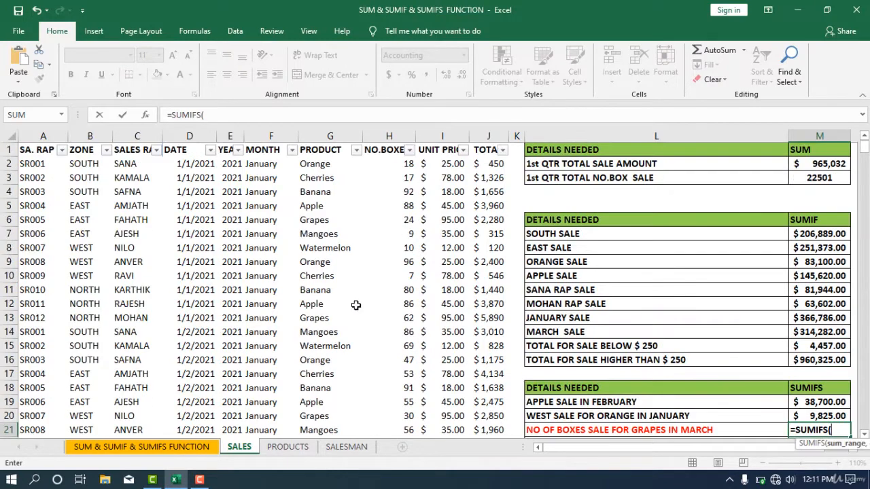
{"action": "left_click", "coordinate": [412, 165]}
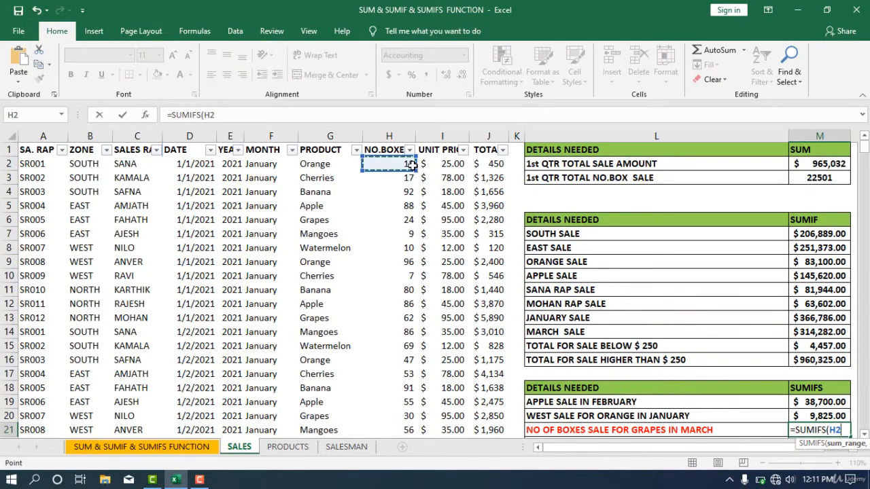
{"action": "key", "text": "ctrl+shift+Down"}
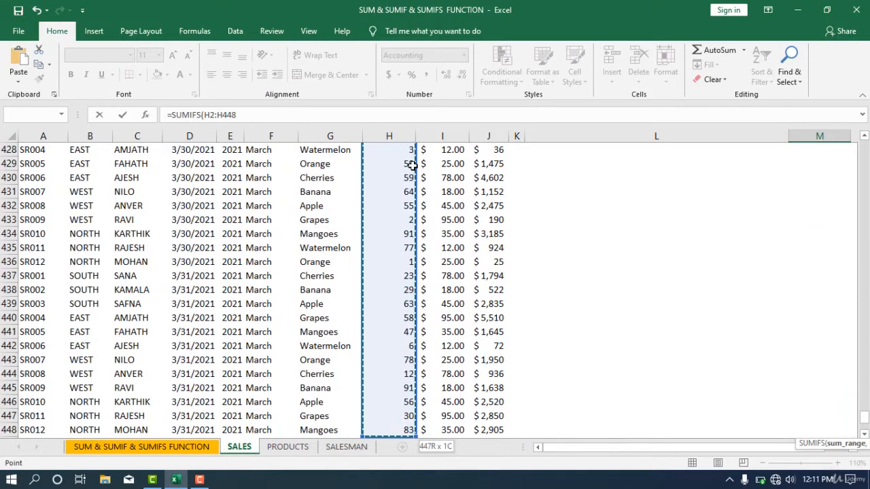
Add the PRODUCT range G2:G448 with the Grapes cell G447 as the M21 formula's first criterion
{"action": "type", "text": ","}
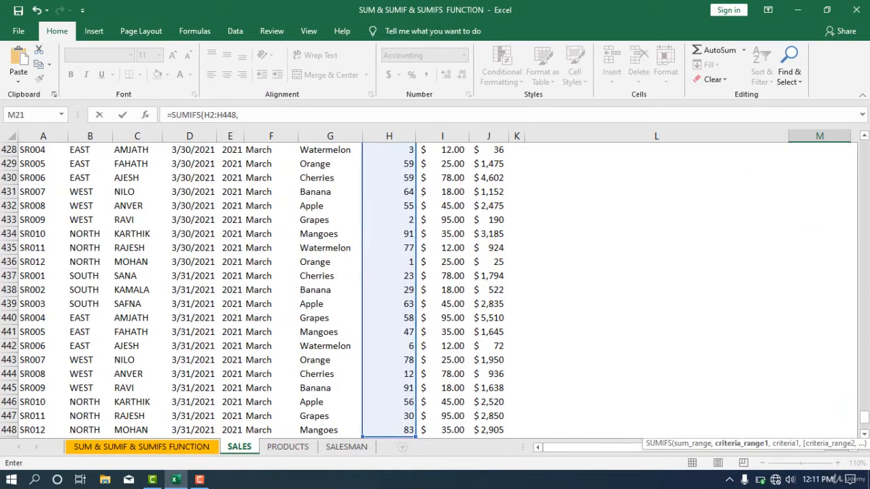
{"action": "left_click_drag", "start_coordinate": [864, 418], "coordinate": [864, 148]}
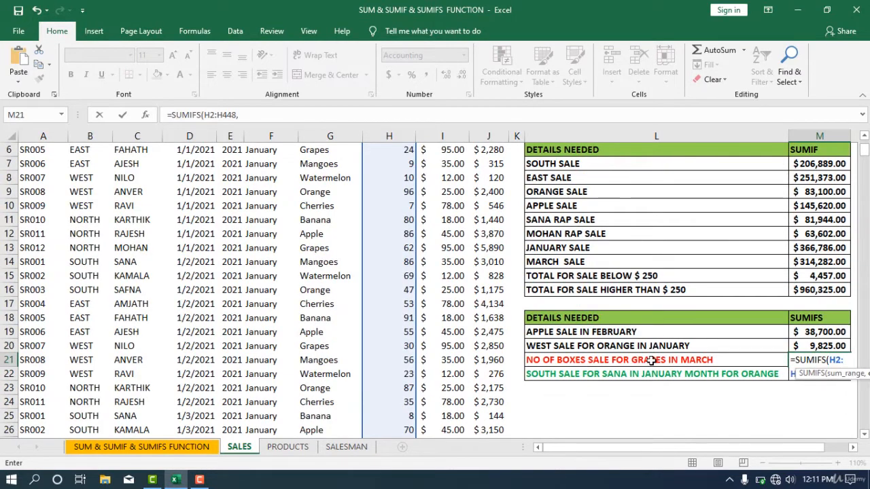
{"action": "scroll", "coordinate": [373, 319], "scroll_direction": "up", "scroll_amount": 2}
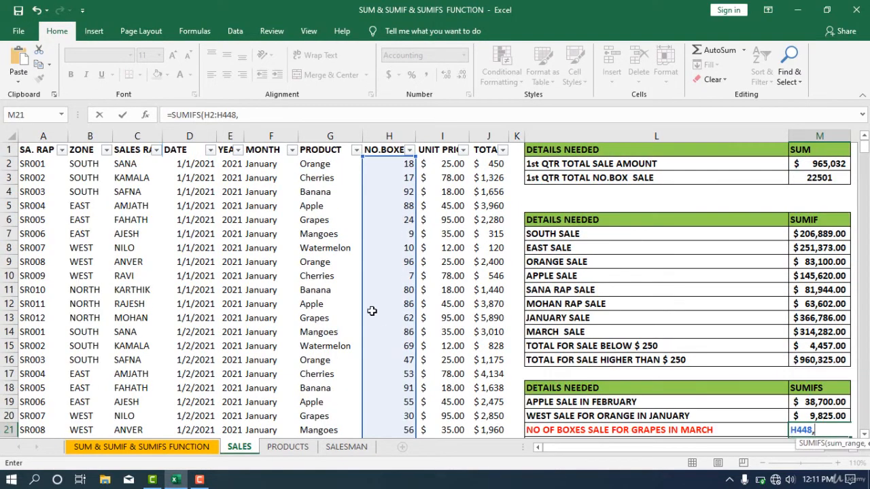
{"action": "left_click", "coordinate": [337, 167]}
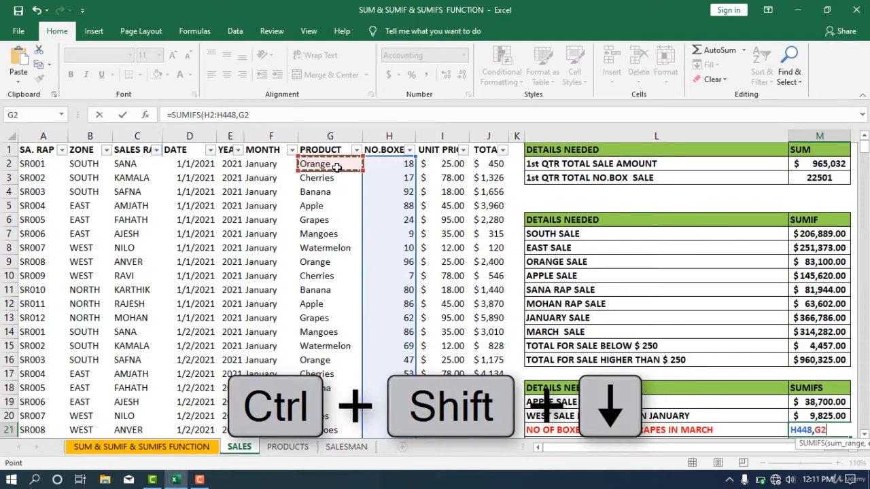
{"action": "key", "text": "ctrl+shift+Down"}
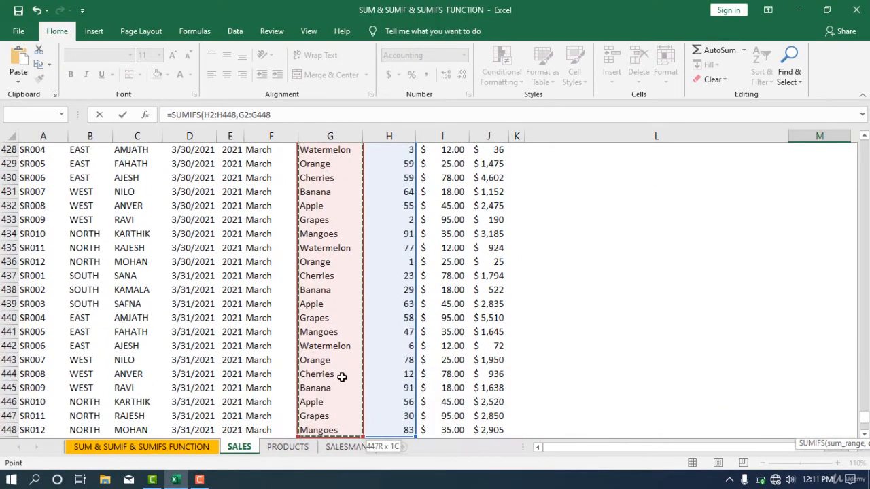
{"action": "type", "text": ","}
{"action": "left_click", "coordinate": [323, 417]}
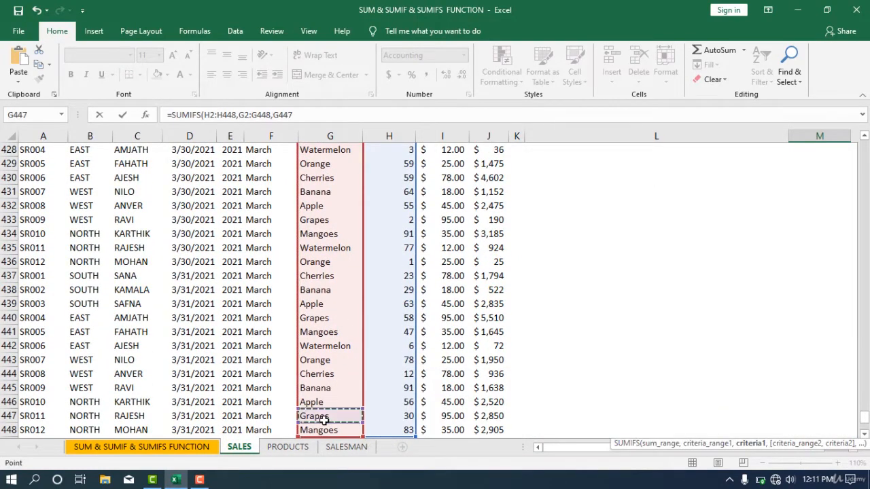
{"action": "type", "text": ","}
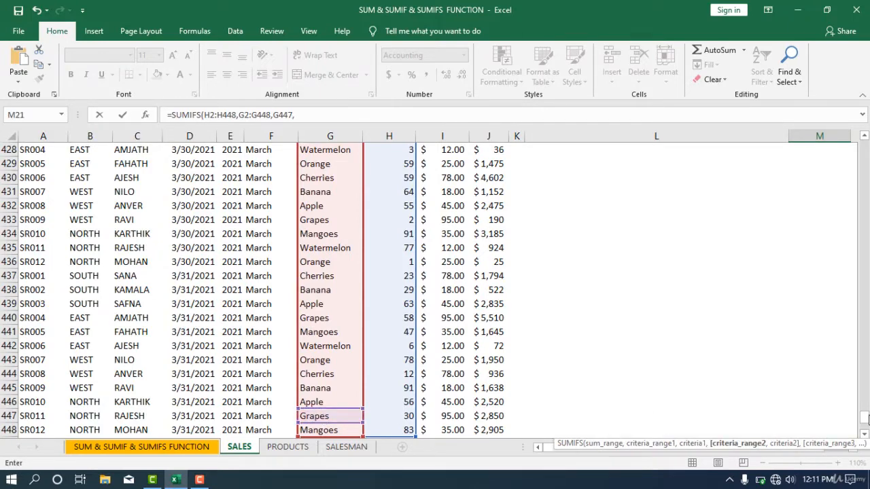
Complete the M21 formula with the MONTH range F2:F448 and the March cell F442 as the second criterion
{"action": "left_click_drag", "start_coordinate": [865, 418], "coordinate": [865, 146]}
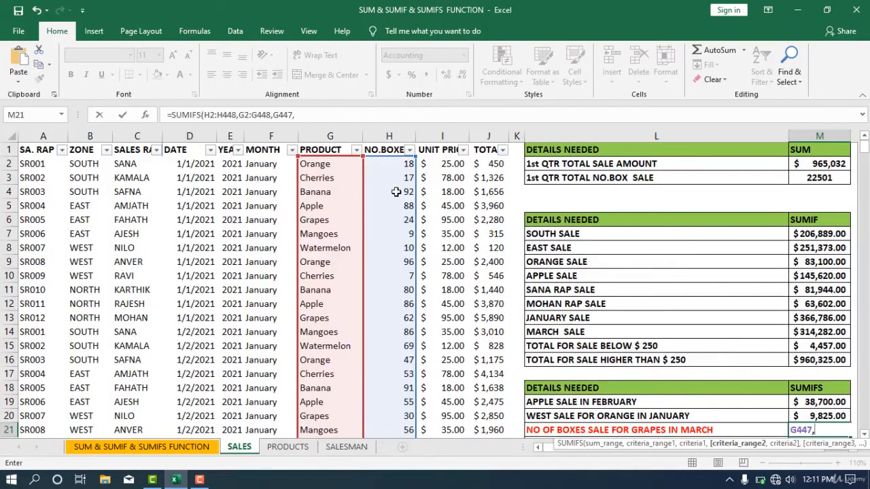
{"action": "left_click", "coordinate": [275, 166]}
{"action": "key", "text": "ctrl+shift+Down"}
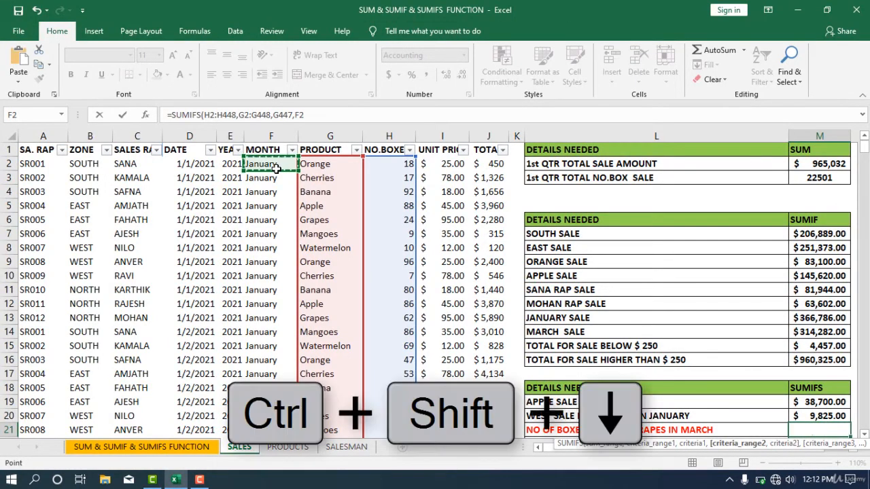
{"action": "type", "text": ","}
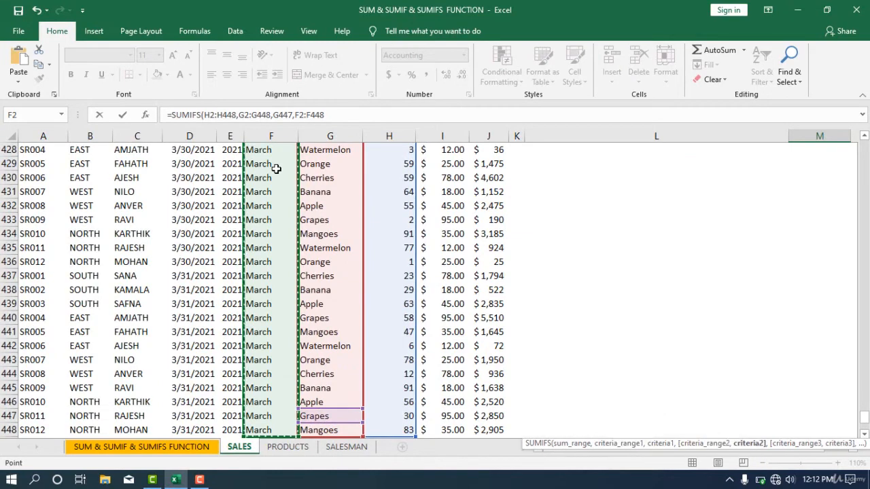
{"action": "left_click", "coordinate": [283, 344]}
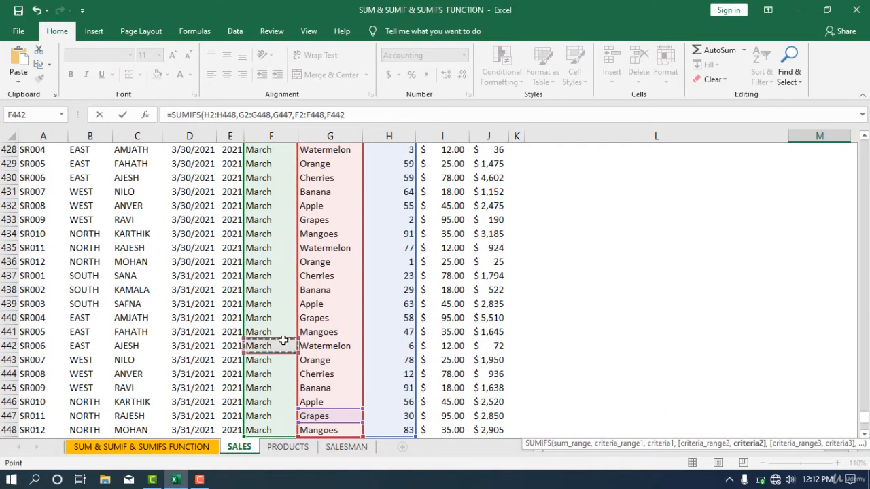
{"action": "key", "text": "Escape"}
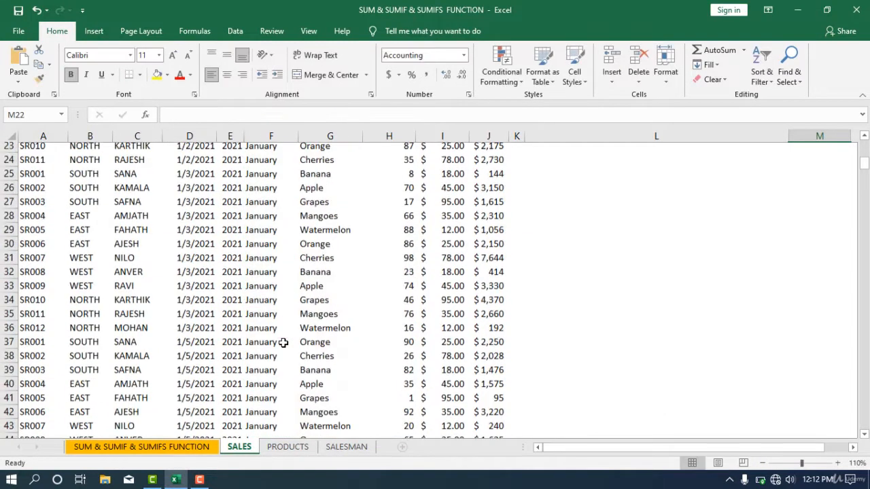
Format the grape box total in M21 as Number without decimals and center it in the cell
{"action": "scroll", "coordinate": [729, 407], "scroll_direction": "up", "scroll_amount": 3}
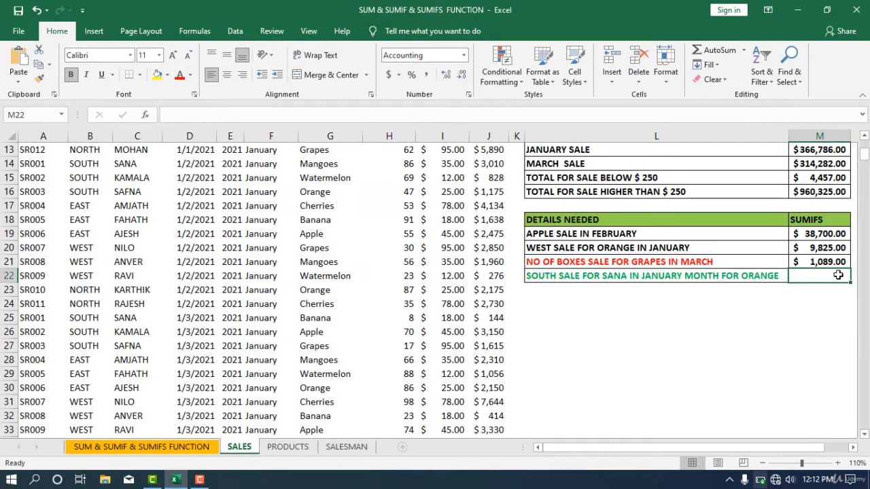
{"action": "left_click", "coordinate": [818, 265]}
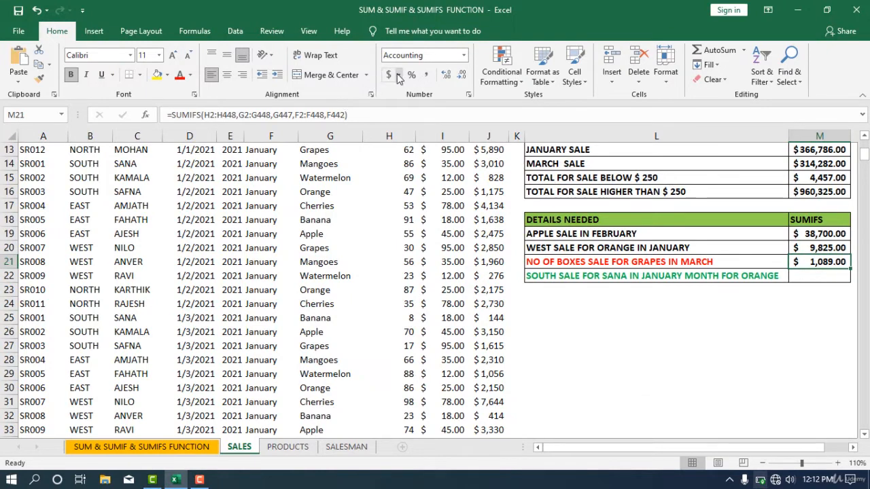
{"action": "left_click", "coordinate": [463, 56]}
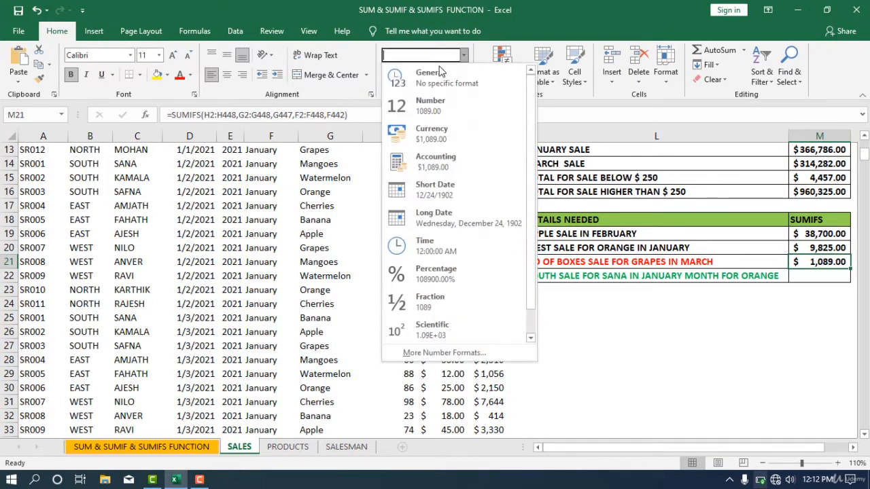
{"action": "left_click", "coordinate": [431, 106]}
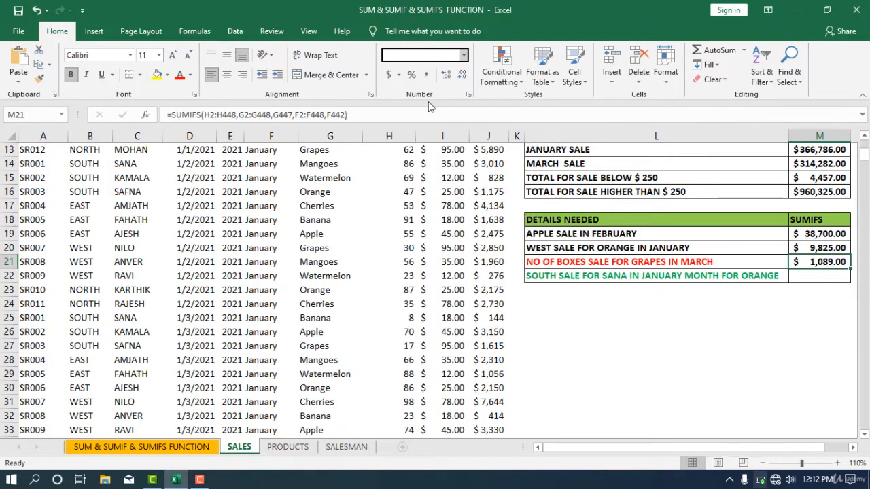
{"action": "left_click", "coordinate": [463, 78]}
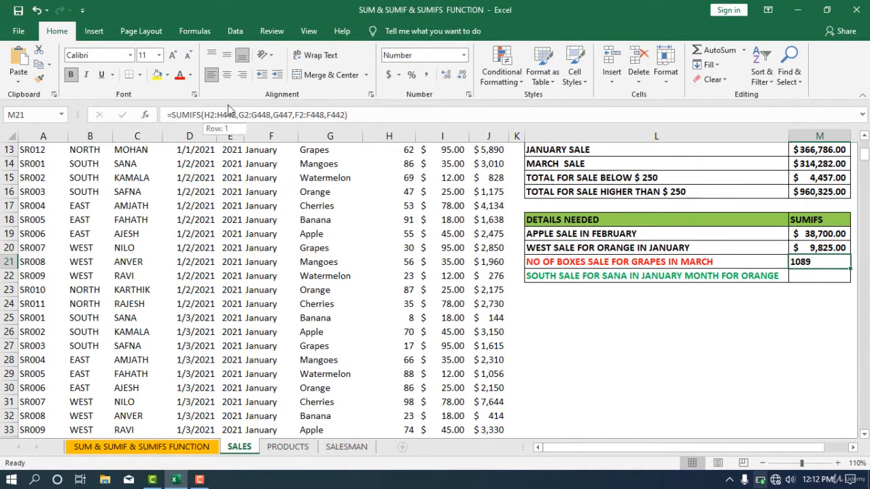
{"action": "left_click", "coordinate": [227, 75]}
{"action": "left_click", "coordinate": [621, 318]}
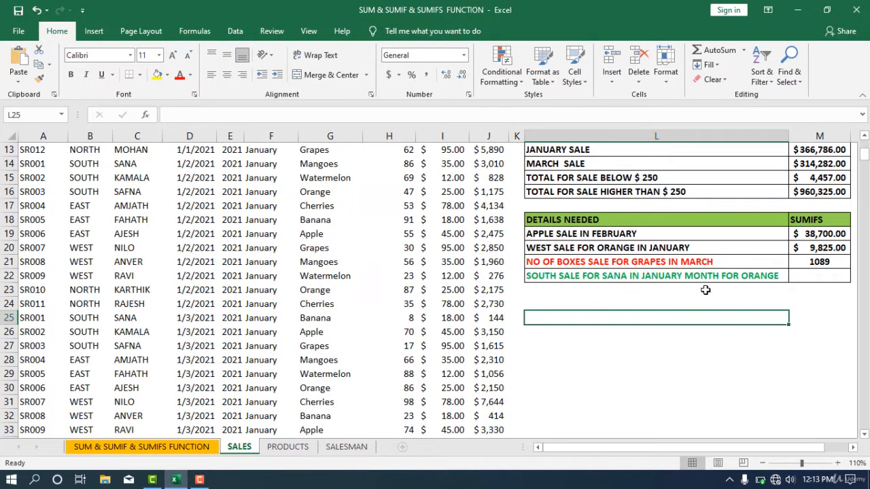
Paste the copied SUMIFS formula into M22 and delete its criteria, keeping only the sum range $J$2:$J$448
{"action": "double_click", "coordinate": [803, 276]}
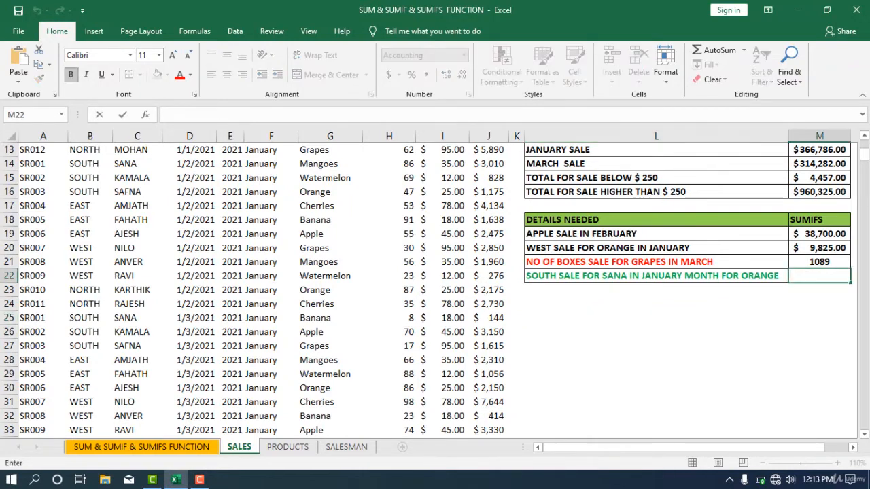
{"action": "key", "text": "ctrl+v"}
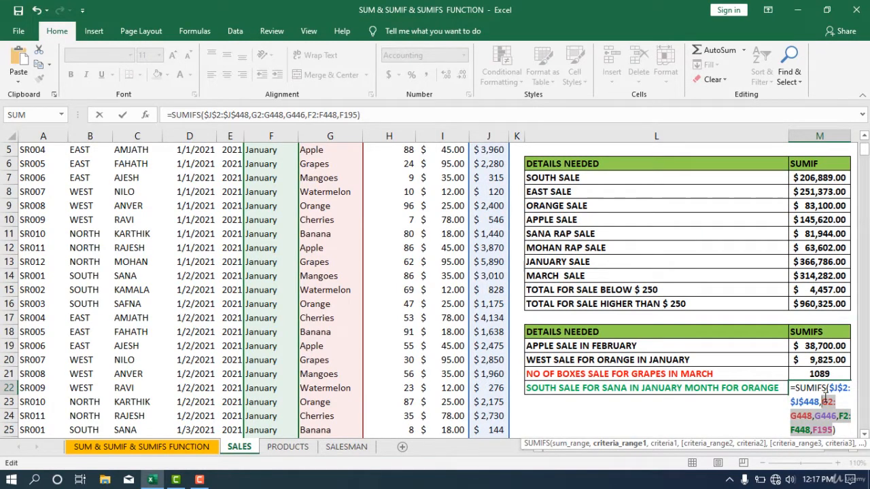
{"action": "key", "text": "BackSpace"}
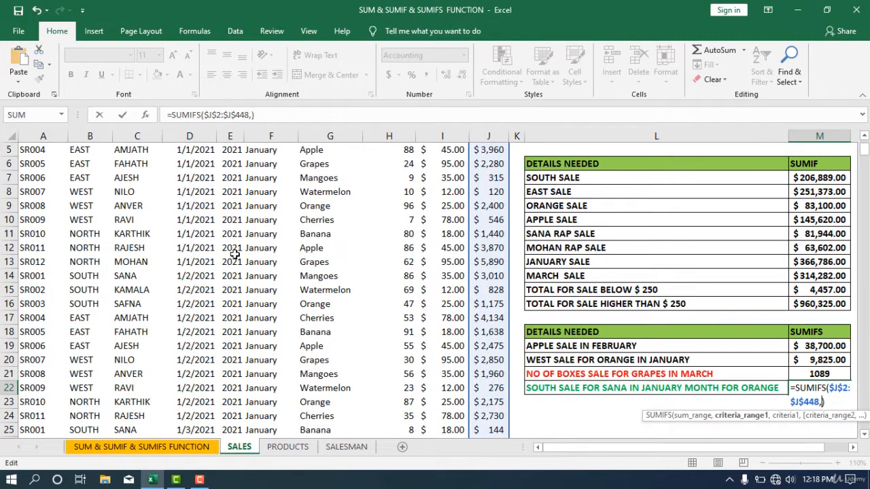
Add the ZONE range B2:B448 with the SOUTH cell B439 as the M22 formula's first criterion
{"action": "scroll", "coordinate": [234, 255], "scroll_direction": "up", "scroll_amount": 2}
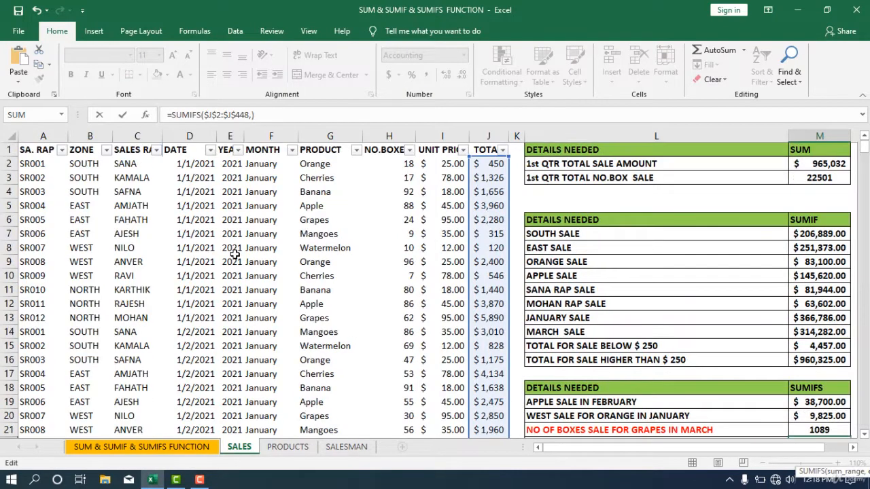
{"action": "left_click", "coordinate": [89, 166]}
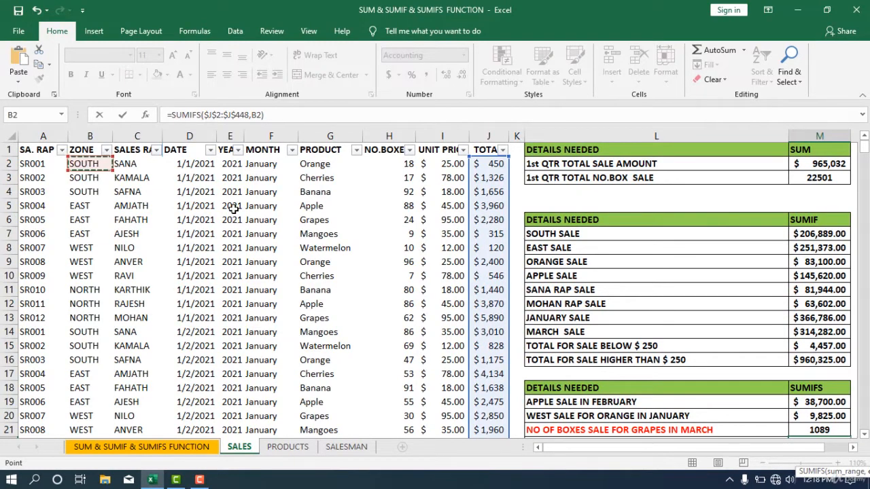
{"action": "key", "text": "ctrl+shift+Down"}
{"action": "key", "text": "ctrl+shift+Down"}
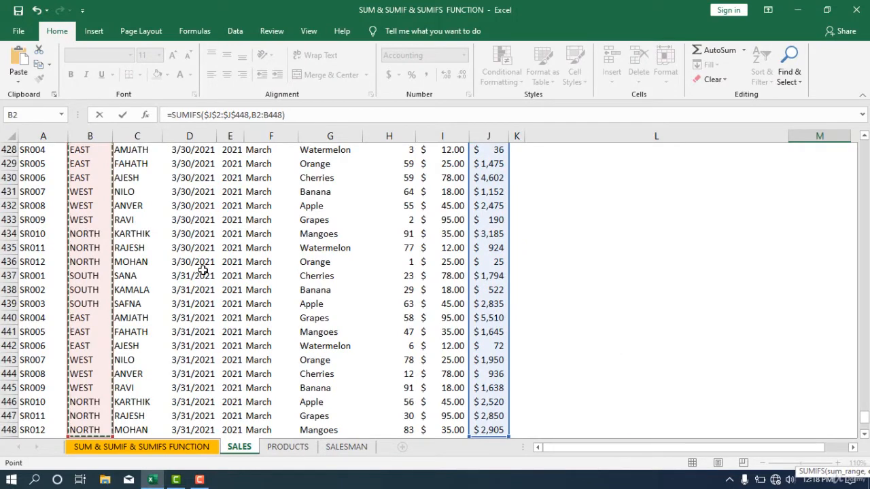
{"action": "type", "text": ","}
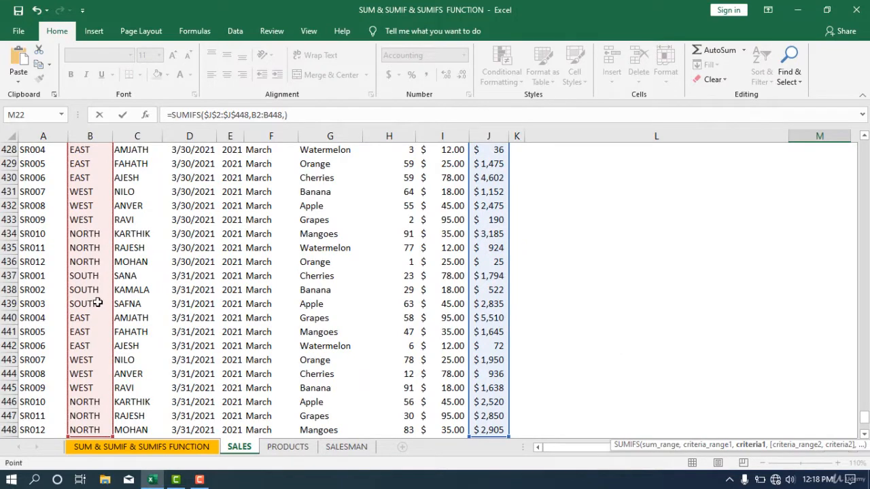
{"action": "left_click", "coordinate": [97, 304]}
{"action": "type", "text": ","}
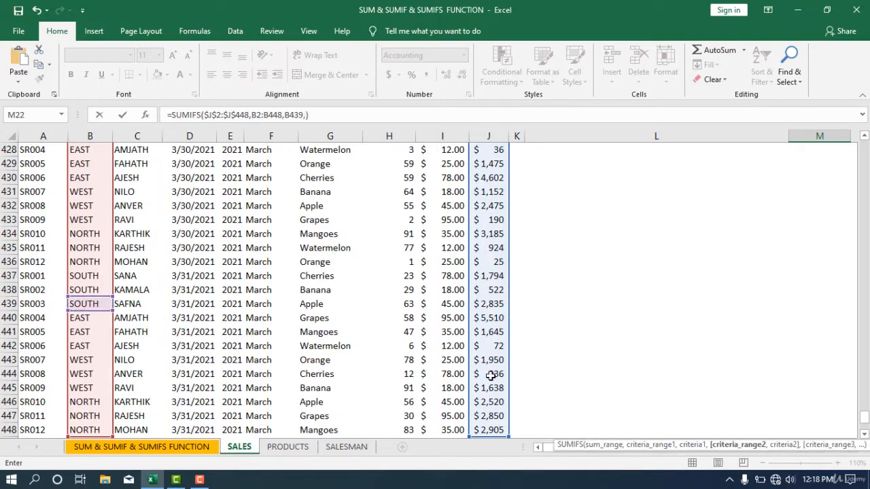
Add the sales rep range C2:C448 with the requested rep's cell C437 as the M22 formula's second criterion
{"action": "left_click_drag", "start_coordinate": [866, 418], "coordinate": [865, 144]}
{"action": "scroll", "coordinate": [809, 276], "scroll_direction": "down", "scroll_amount": 2}
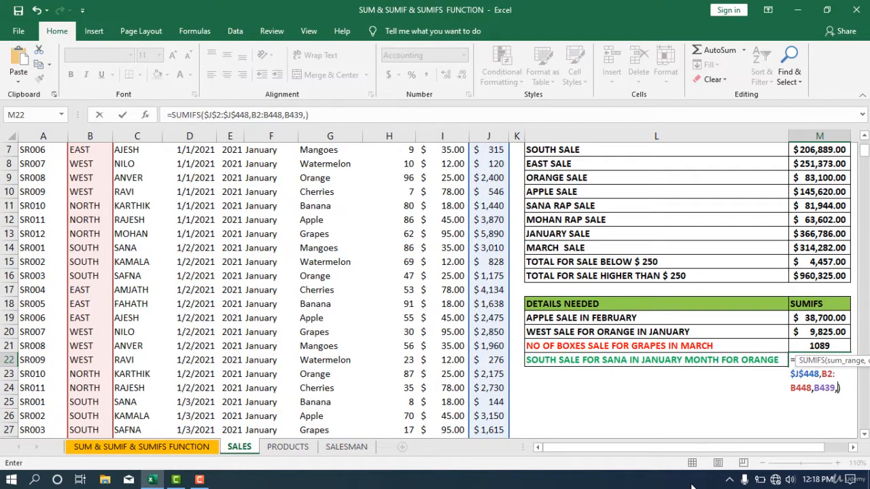
{"action": "scroll", "coordinate": [263, 184], "scroll_direction": "up", "scroll_amount": 2}
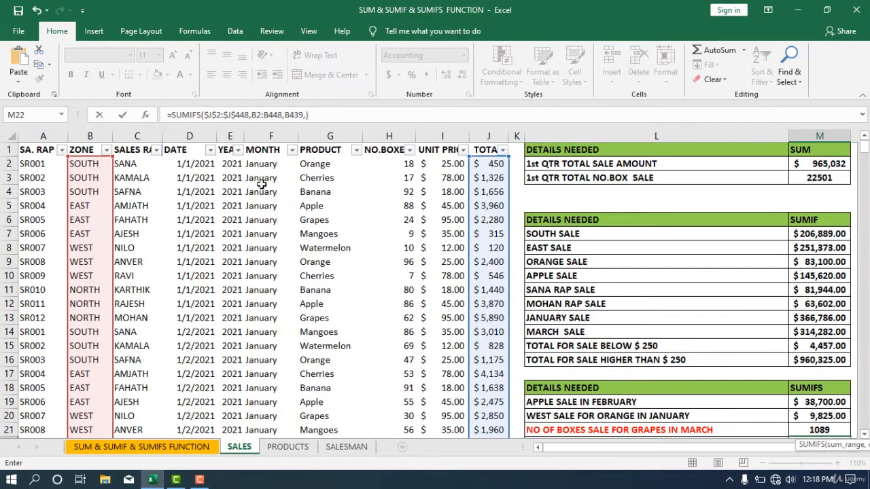
{"action": "left_click", "coordinate": [133, 166]}
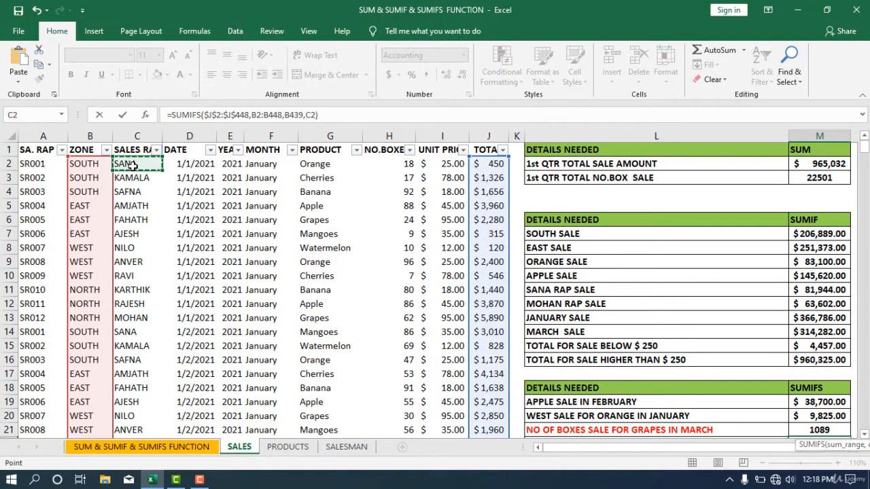
{"action": "key", "text": "ctrl+shift+Down"}
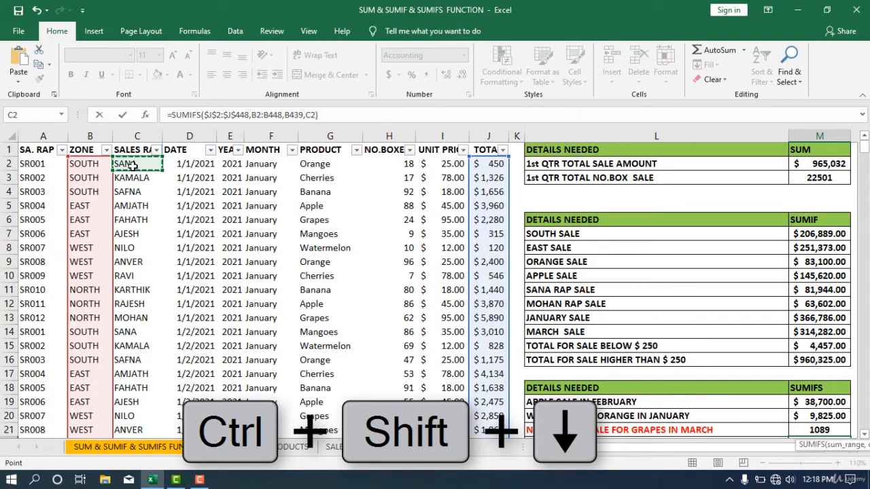
{"action": "key", "text": "ctrl+shift+Down"}
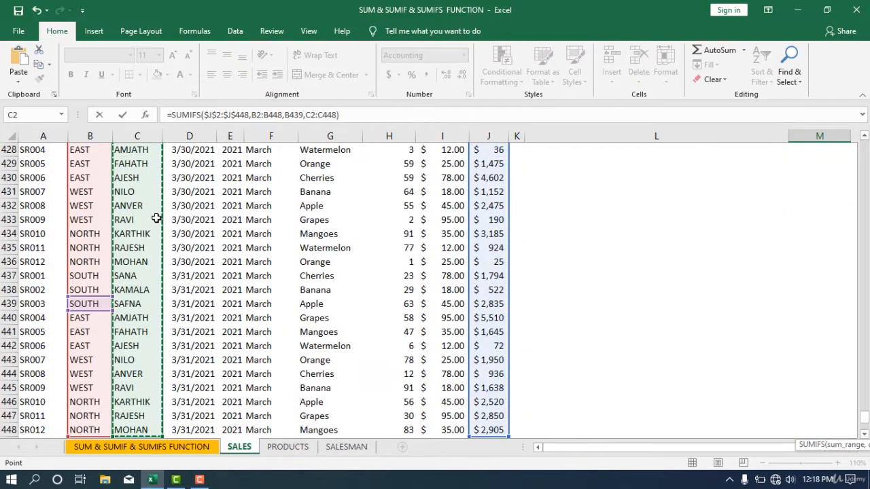
{"action": "type", "text": ","}
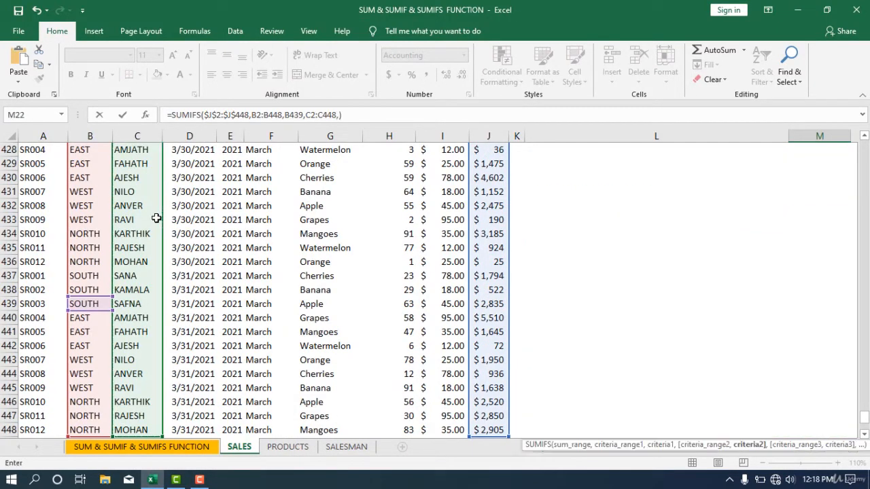
{"action": "left_click", "coordinate": [140, 277]}
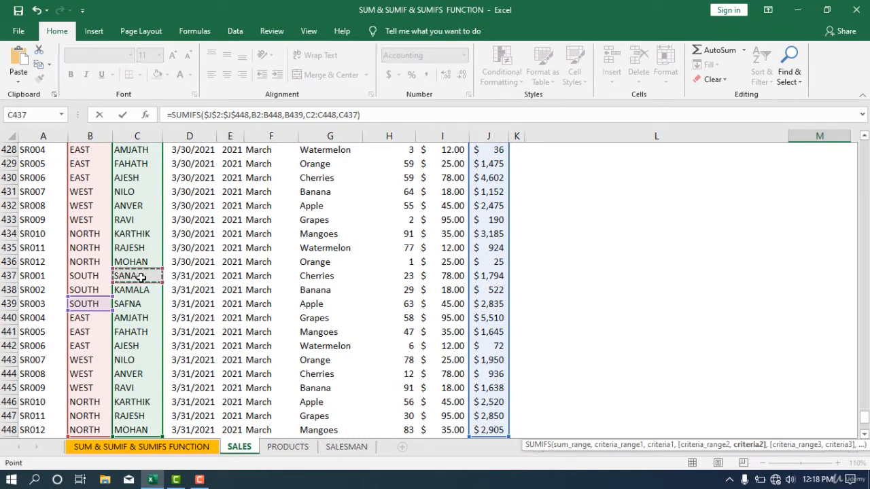
{"action": "type", "text": ","}
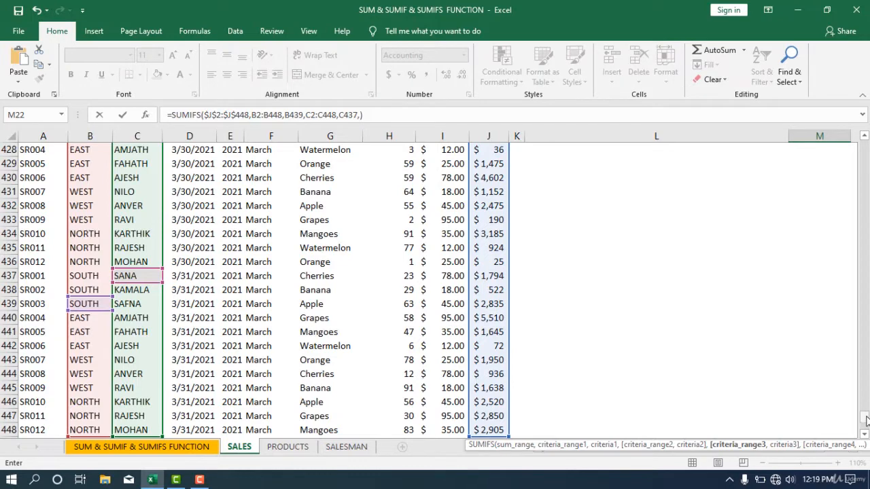
{"action": "left_click_drag", "start_coordinate": [865, 414], "coordinate": [865, 146]}
{"action": "scroll", "coordinate": [763, 317], "scroll_direction": "down", "scroll_amount": 1}
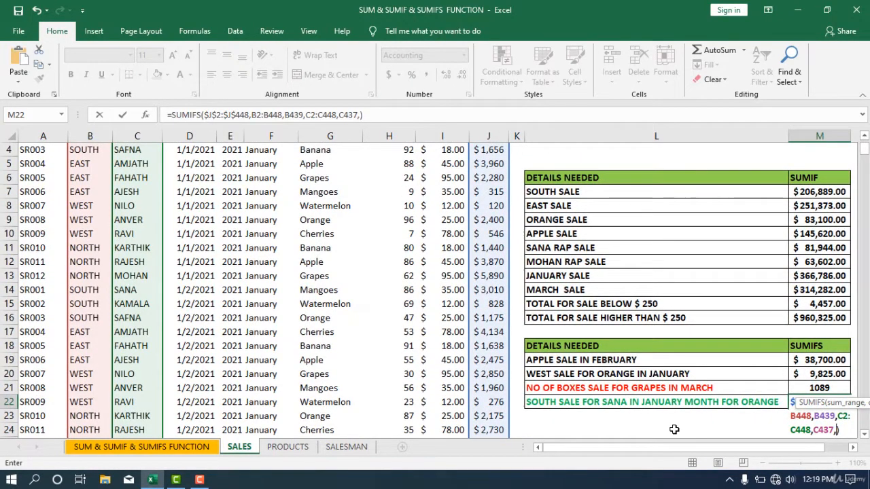
Add the MONTH range F2:F448 with the January cell F13 as the M22 formula's third criterion
{"action": "scroll", "coordinate": [272, 180], "scroll_direction": "up", "scroll_amount": 1}
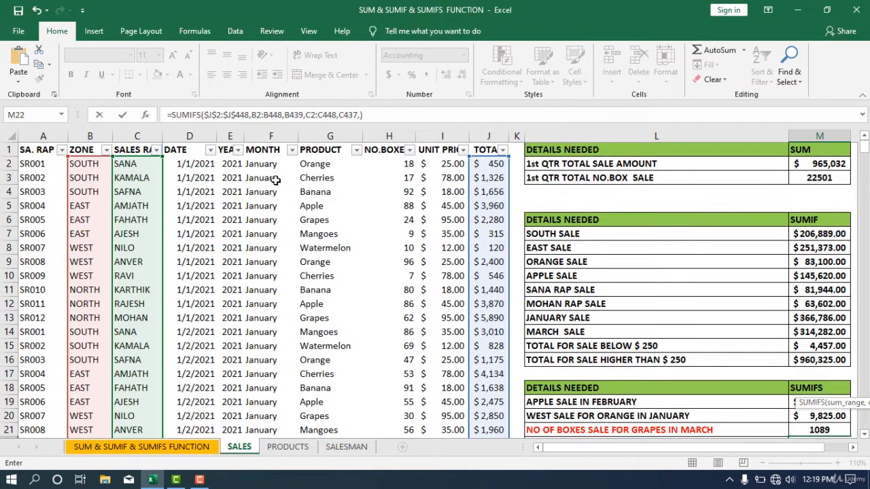
{"action": "left_click", "coordinate": [270, 167]}
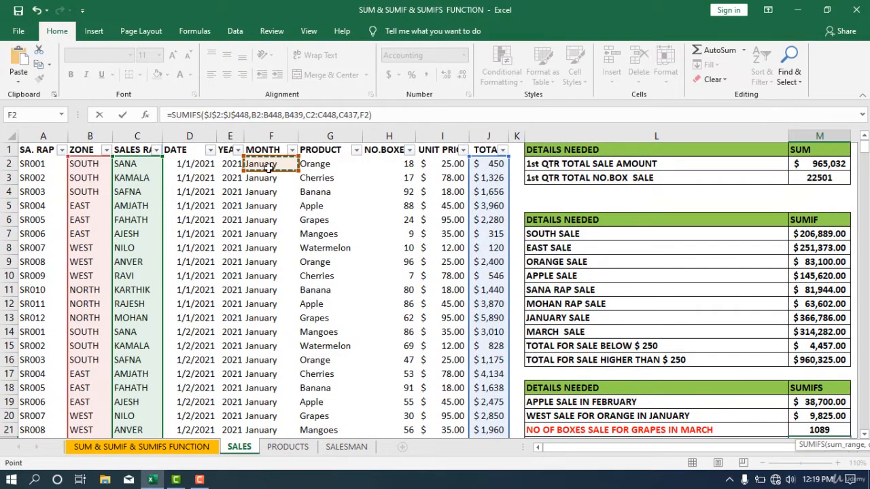
{"action": "key", "text": "ctrl+shift+Down"}
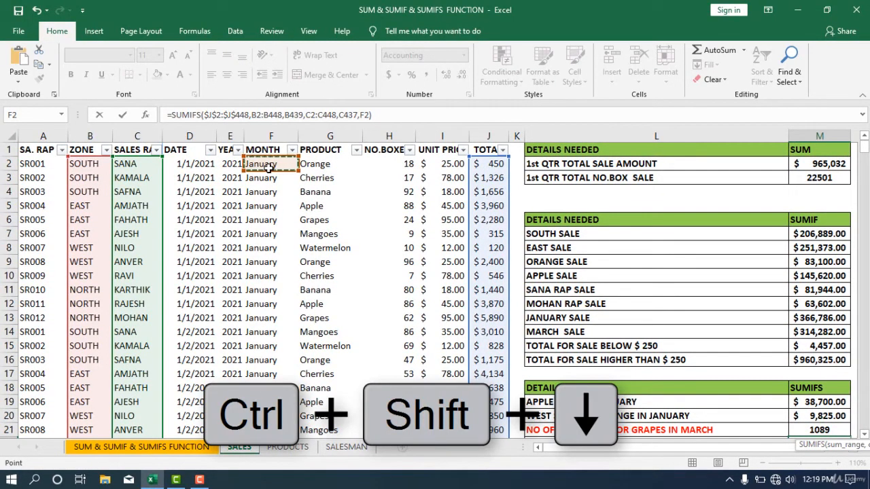
{"action": "key", "text": "ctrl+shift+Down"}
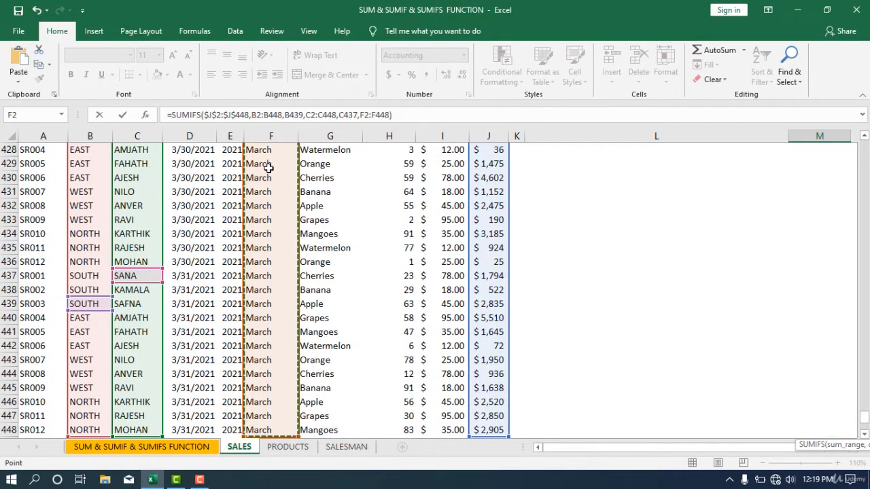
{"action": "type", "text": ","}
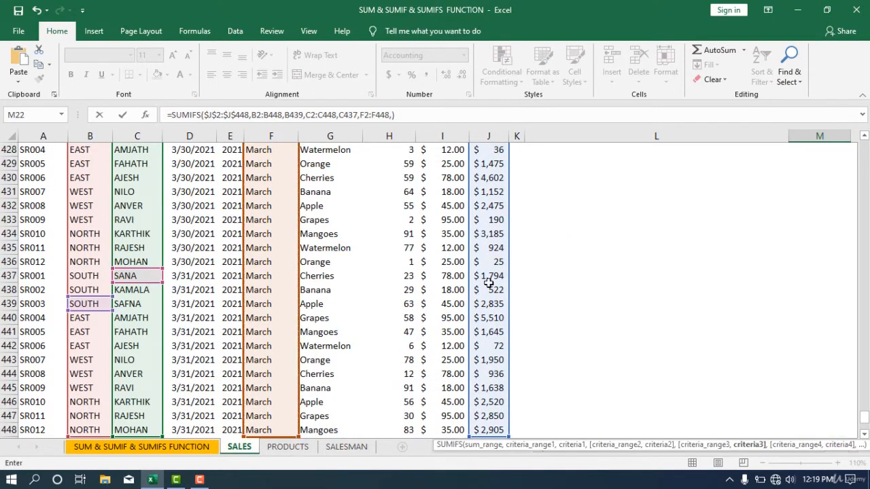
{"action": "key", "text": "ctrl+BackSpace"}
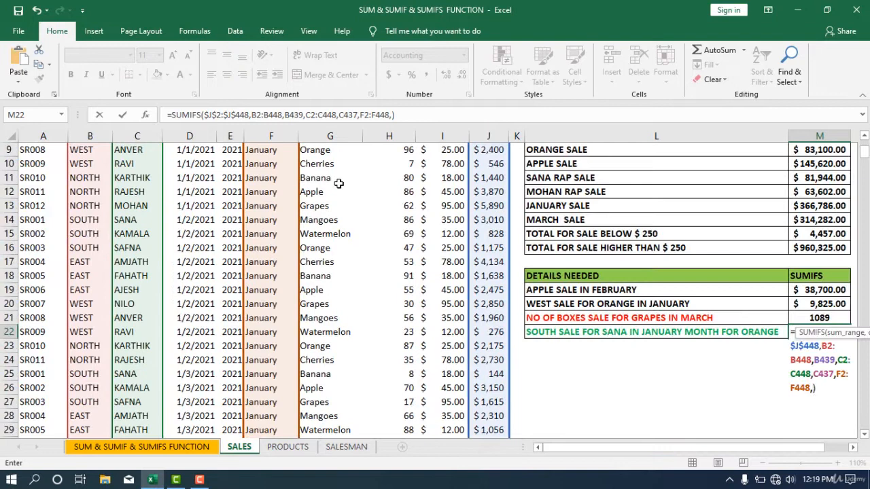
{"action": "left_click", "coordinate": [270, 205]}
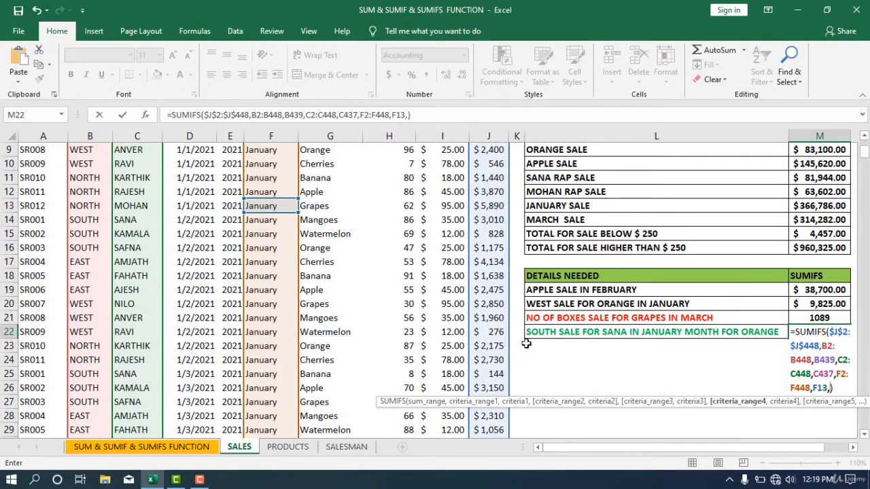
Add the PRODUCT range G2:G448 with the Orange cell G443 as the fourth criterion and enter the M22 formula
{"action": "scroll", "coordinate": [442, 293], "scroll_direction": "up", "scroll_amount": 3}
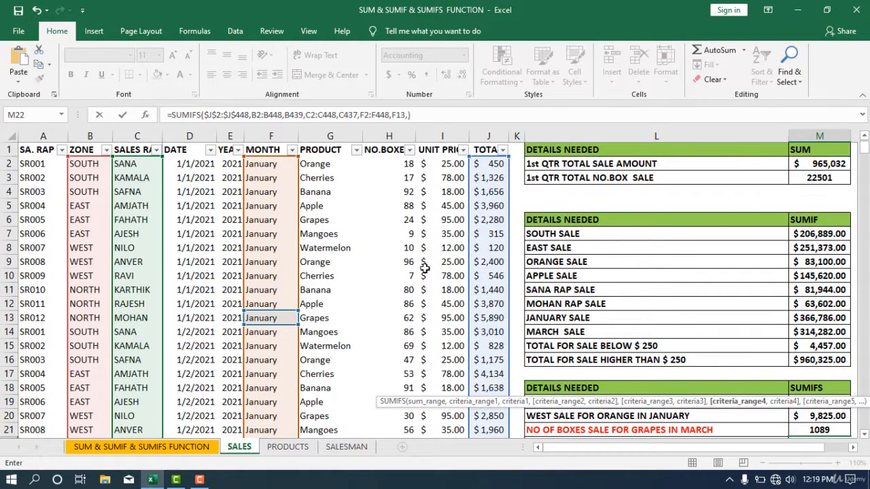
{"action": "left_click", "coordinate": [334, 173]}
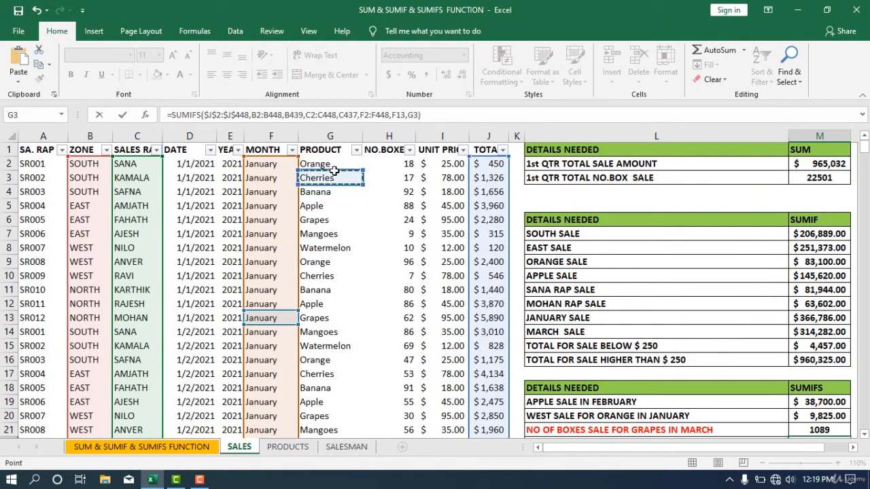
{"action": "left_click", "coordinate": [334, 164]}
{"action": "key", "text": "ctrl+shift+Down"}
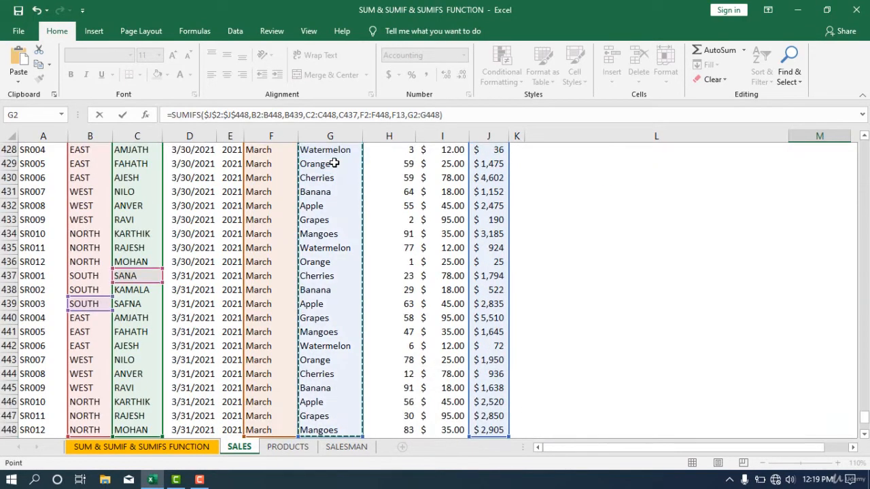
{"action": "type", "text": ","}
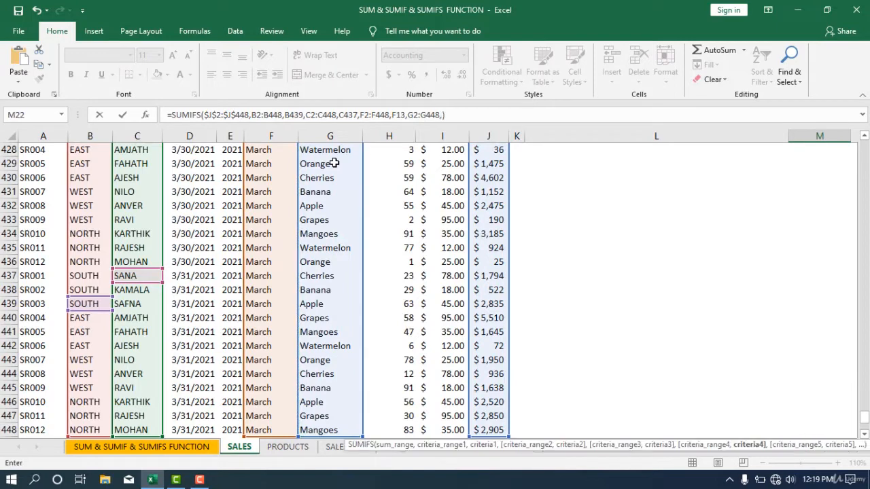
{"action": "left_click", "coordinate": [318, 360]}
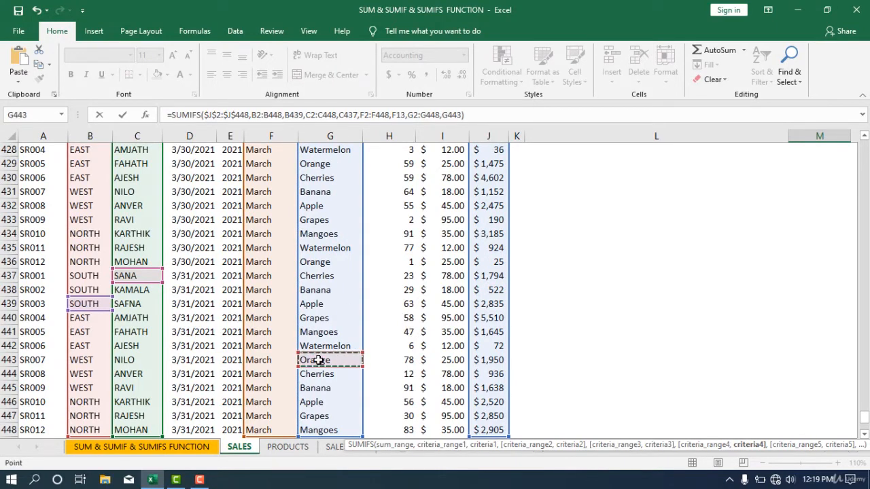
{"action": "type", "text": ")"}
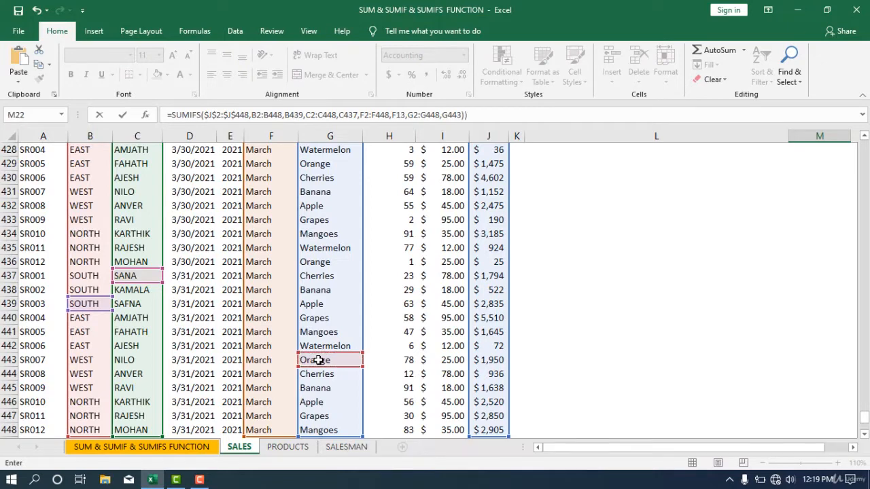
{"action": "key", "text": "Return"}
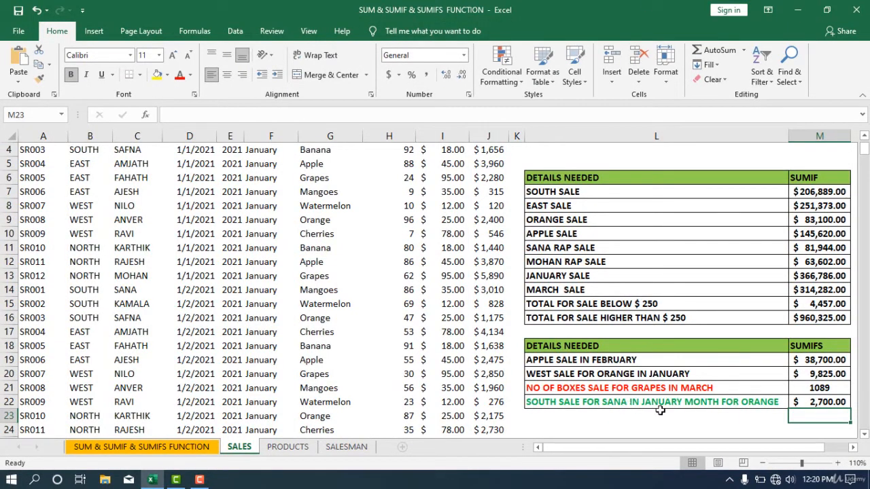
{"action": "left_click", "coordinate": [816, 401]}
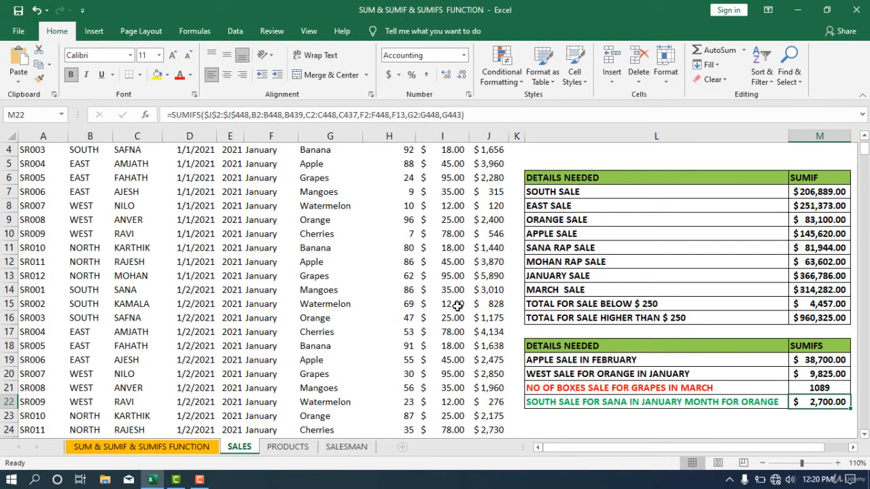
Filter the sales table's ZONE column to SOUTH only
{"action": "scroll", "coordinate": [404, 352], "scroll_direction": "up", "scroll_amount": 1}
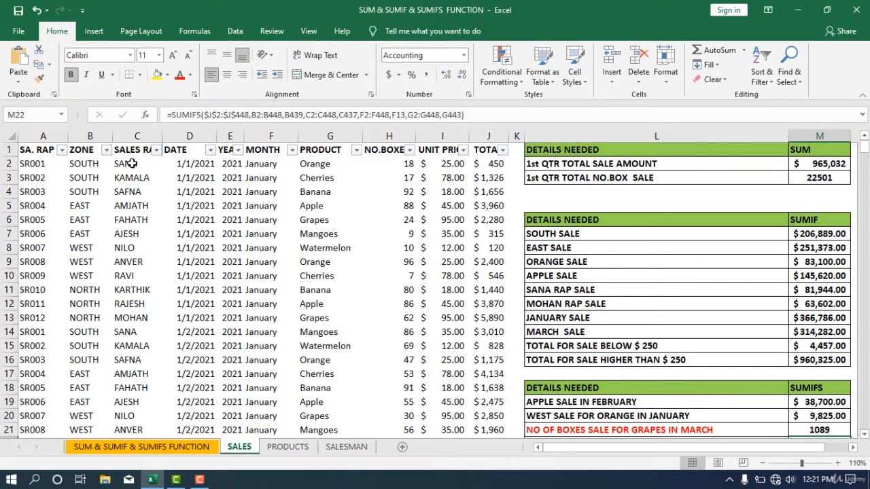
{"action": "left_click", "coordinate": [106, 149]}
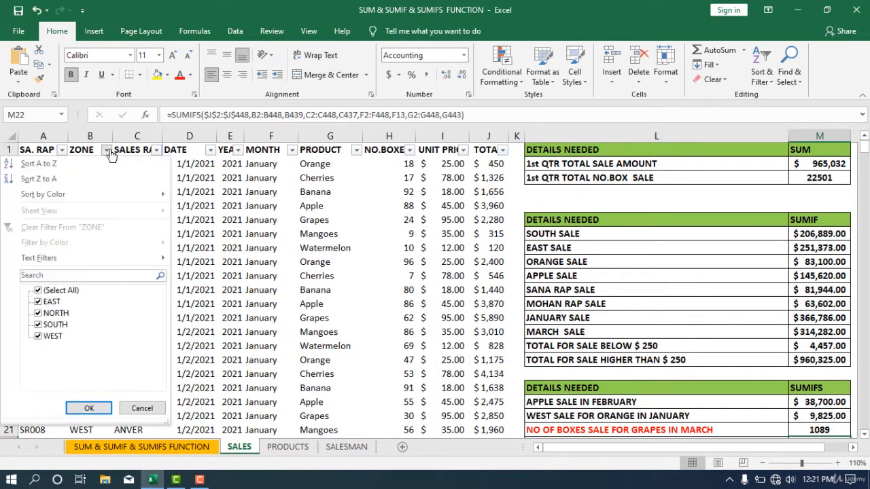
{"action": "left_click", "coordinate": [59, 290]}
{"action": "left_click", "coordinate": [60, 325]}
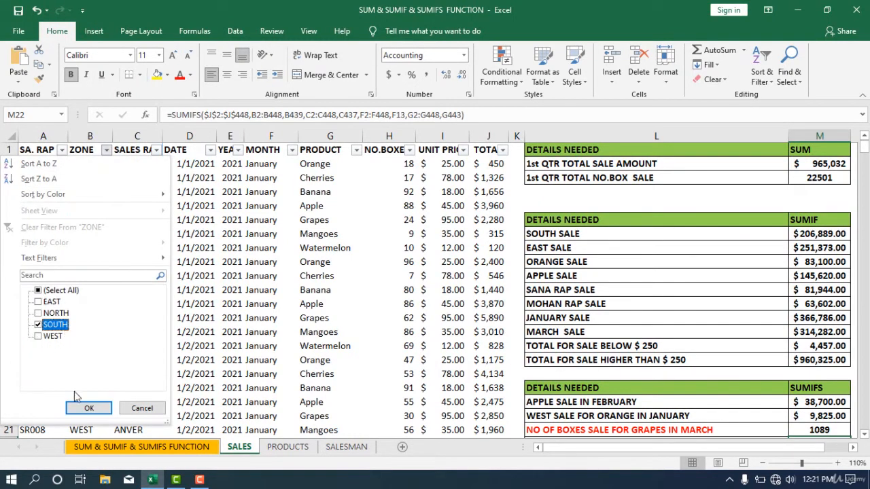
{"action": "left_click", "coordinate": [88, 407]}
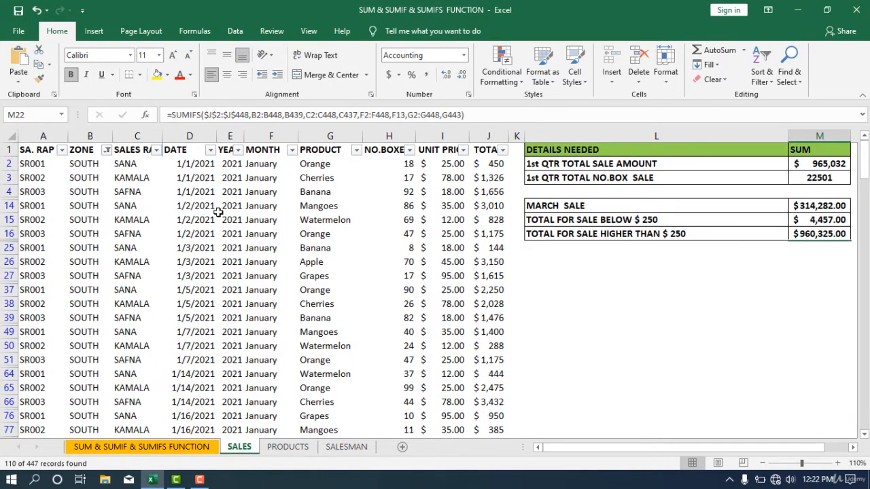
Filter the sales rep column to only the rep named in the L22 request
{"action": "left_click", "coordinate": [156, 151]}
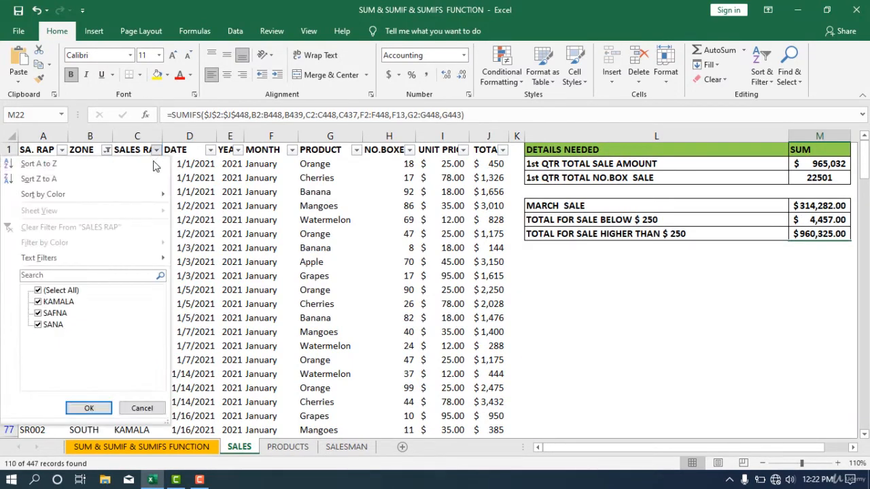
{"action": "left_click", "coordinate": [59, 293]}
{"action": "left_click", "coordinate": [57, 314]}
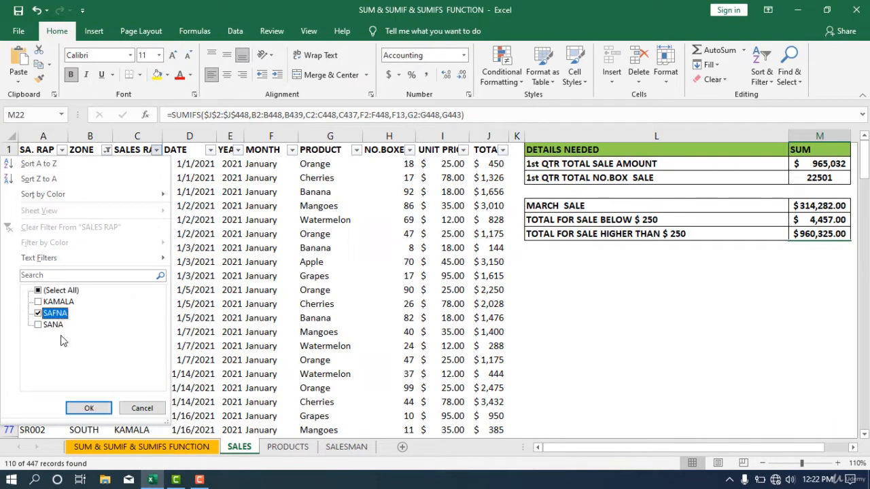
{"action": "left_click", "coordinate": [58, 314]}
{"action": "left_click", "coordinate": [53, 324]}
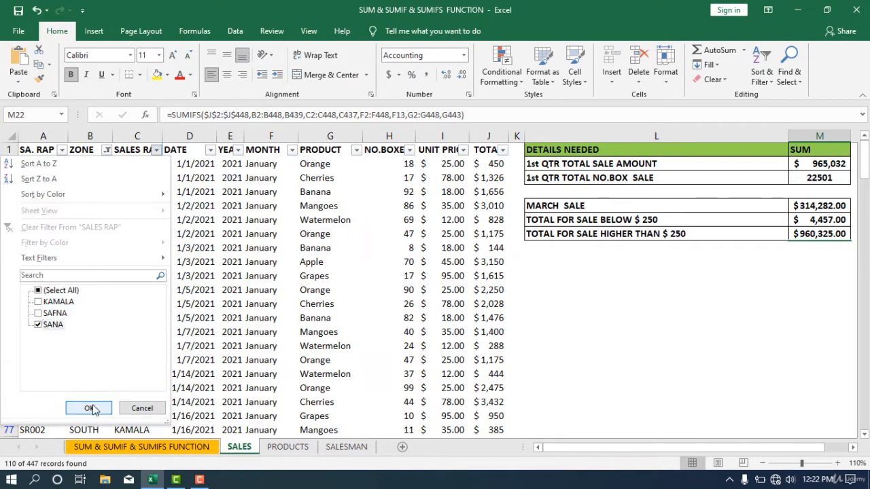
{"action": "left_click", "coordinate": [88, 408]}
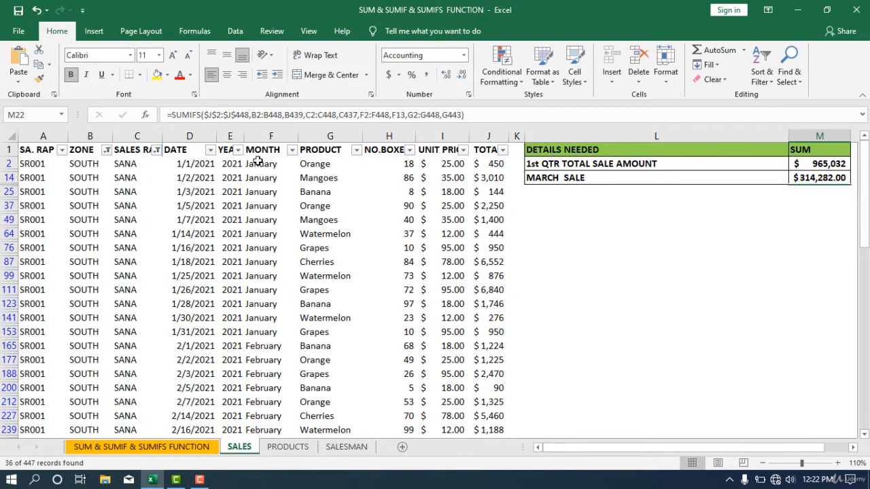
Filter the MONTH column to January only
{"action": "left_click", "coordinate": [292, 150]}
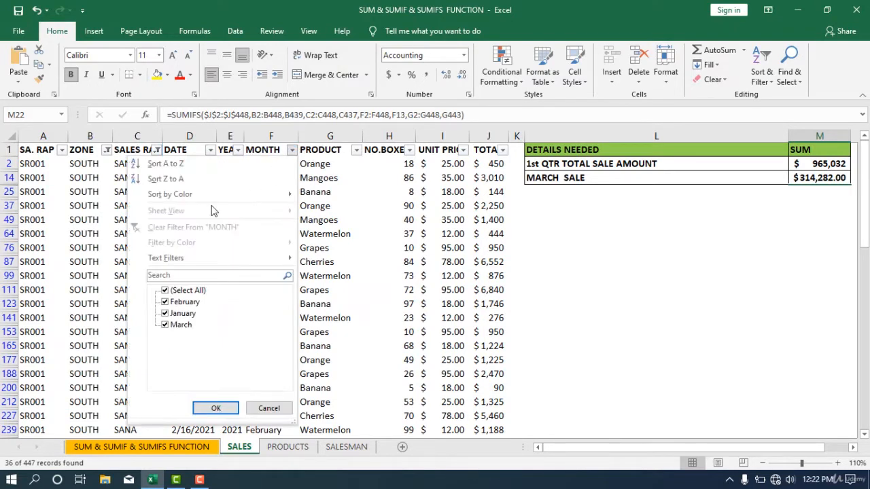
{"action": "left_click", "coordinate": [201, 293]}
{"action": "left_click", "coordinate": [185, 325]}
{"action": "left_click", "coordinate": [184, 314]}
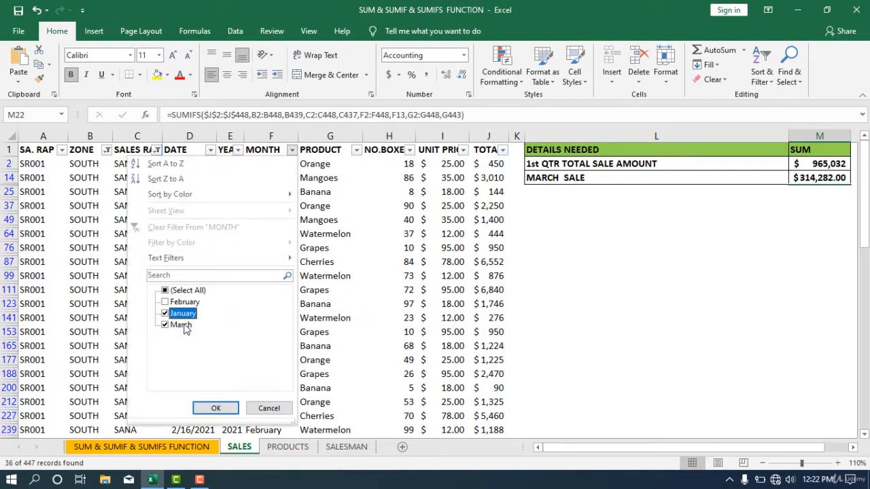
{"action": "left_click", "coordinate": [182, 325]}
{"action": "left_click", "coordinate": [216, 408]}
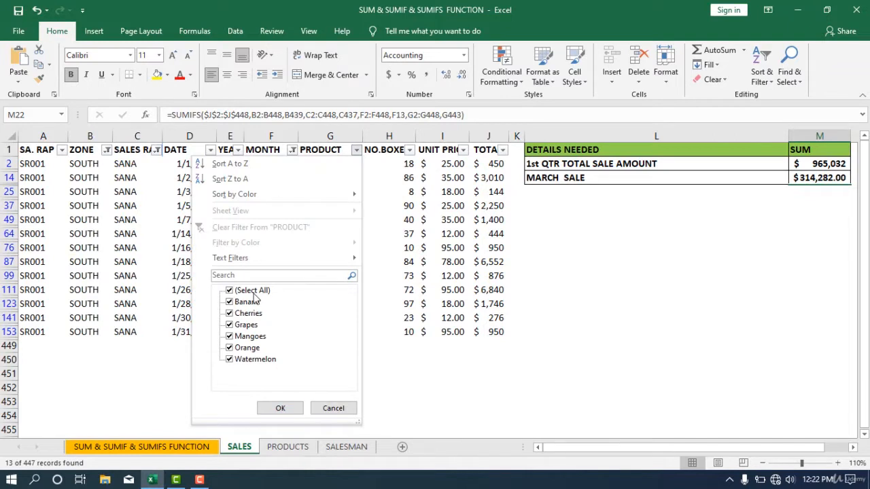
Filter the PRODUCT column to Orange only and select the remaining TOTAL cells to check their sum against M22
{"action": "left_click", "coordinate": [252, 291]}
{"action": "left_click", "coordinate": [246, 348]}
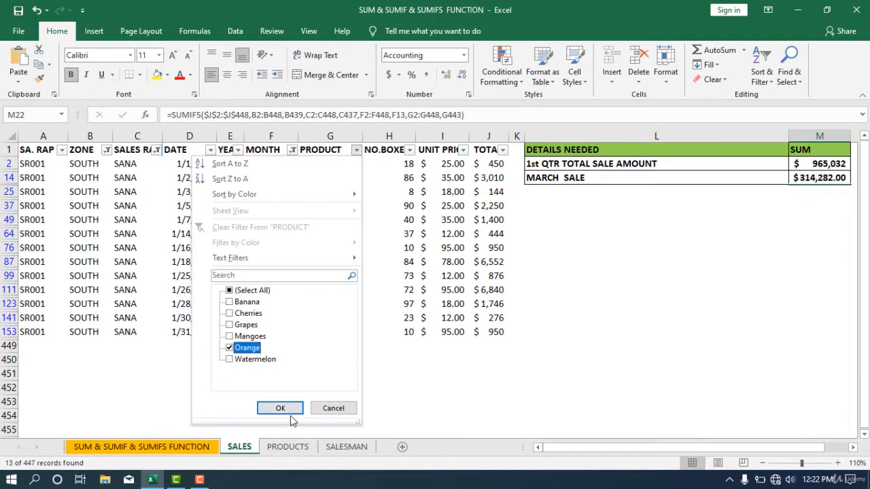
{"action": "left_click", "coordinate": [286, 410]}
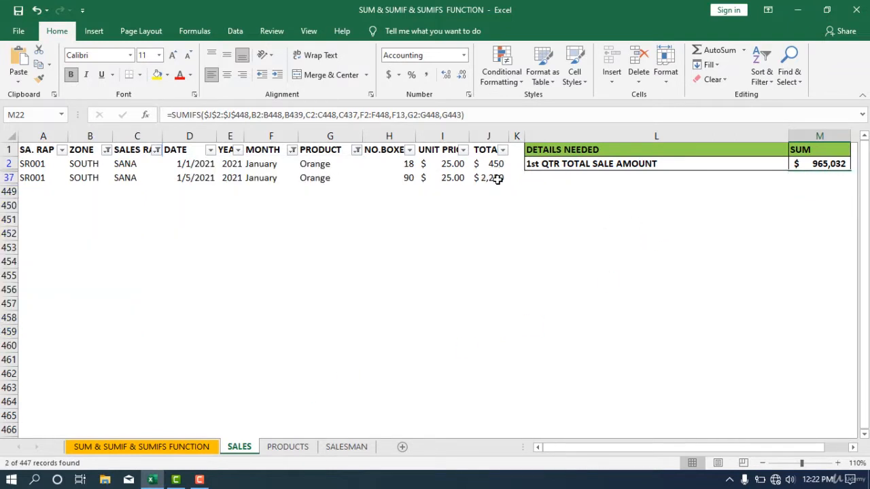
{"action": "mouse_move", "coordinate": [496, 163]}
{"action": "left_mouse_down"}
{"action": "mouse_move", "coordinate": [498, 185]}
{"action": "mouse_move", "coordinate": [501, 178]}
{"action": "left_mouse_up"}
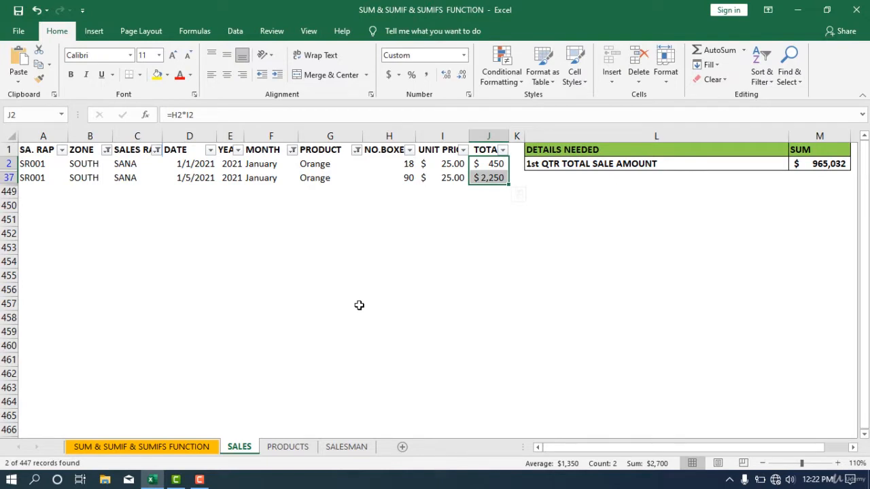
Clear all filters from the sales table and select M22 to review its SUMIFS result
{"action": "left_click", "coordinate": [763, 80]}
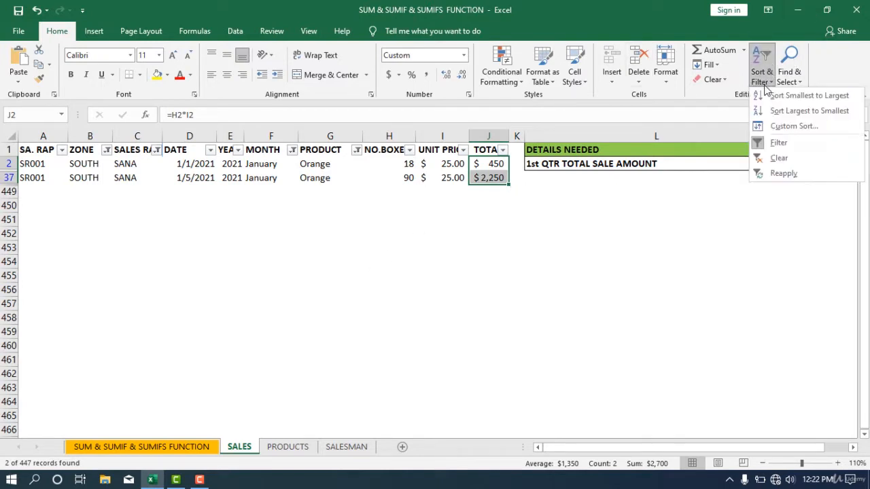
{"action": "left_click", "coordinate": [770, 158]}
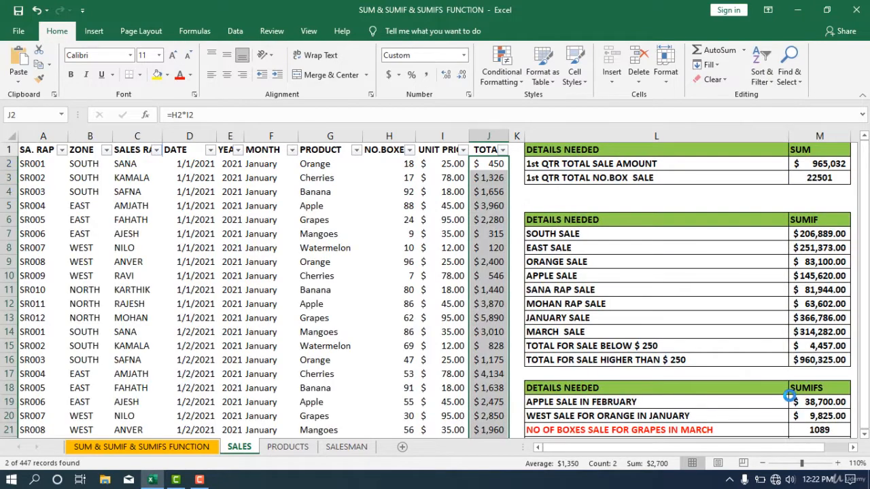
{"action": "scroll", "coordinate": [752, 339], "scroll_direction": "down", "scroll_amount": 5}
{"action": "left_click", "coordinate": [801, 234]}
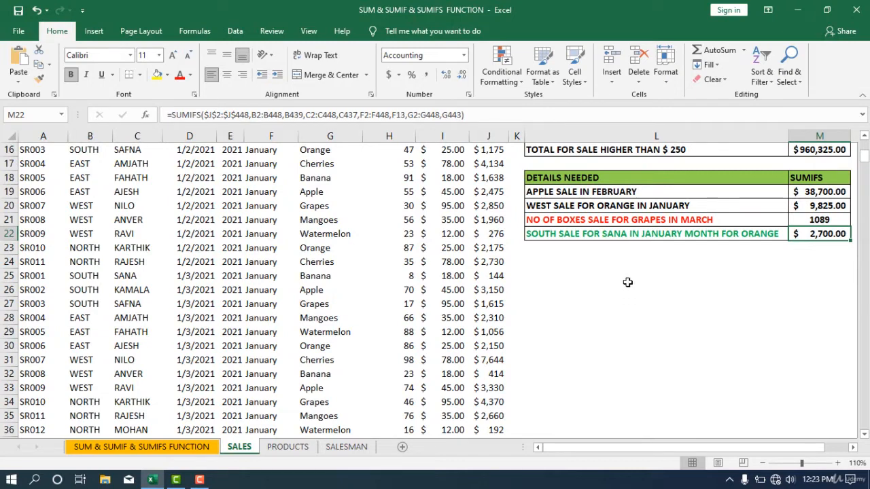
{"action": "scroll", "coordinate": [624, 282], "scroll_direction": "up", "scroll_amount": 4}
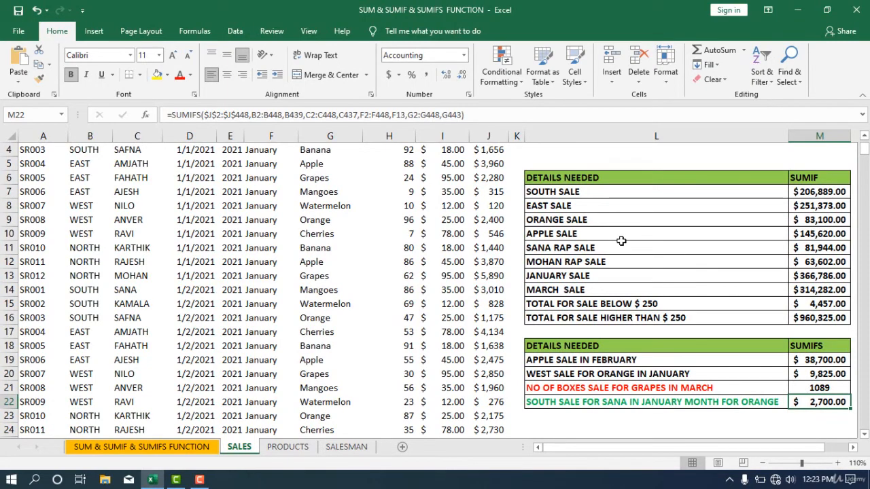
{"action": "scroll", "coordinate": [621, 240], "scroll_direction": "up", "scroll_amount": 1}
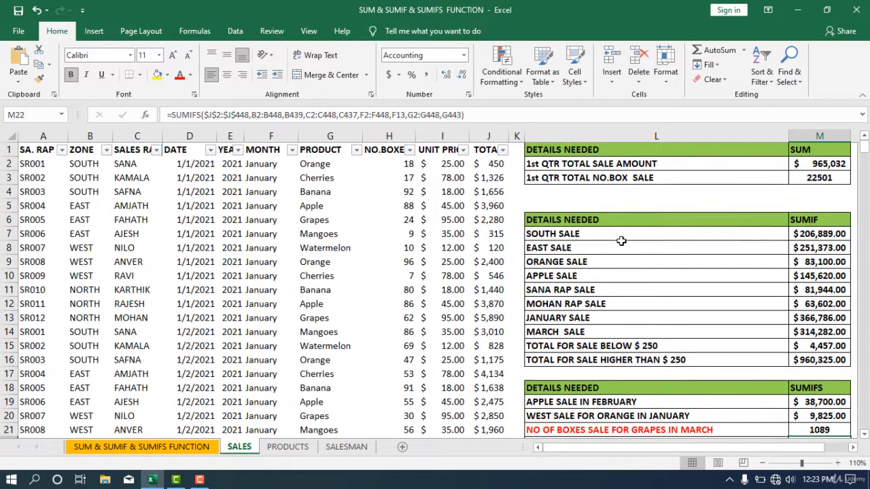